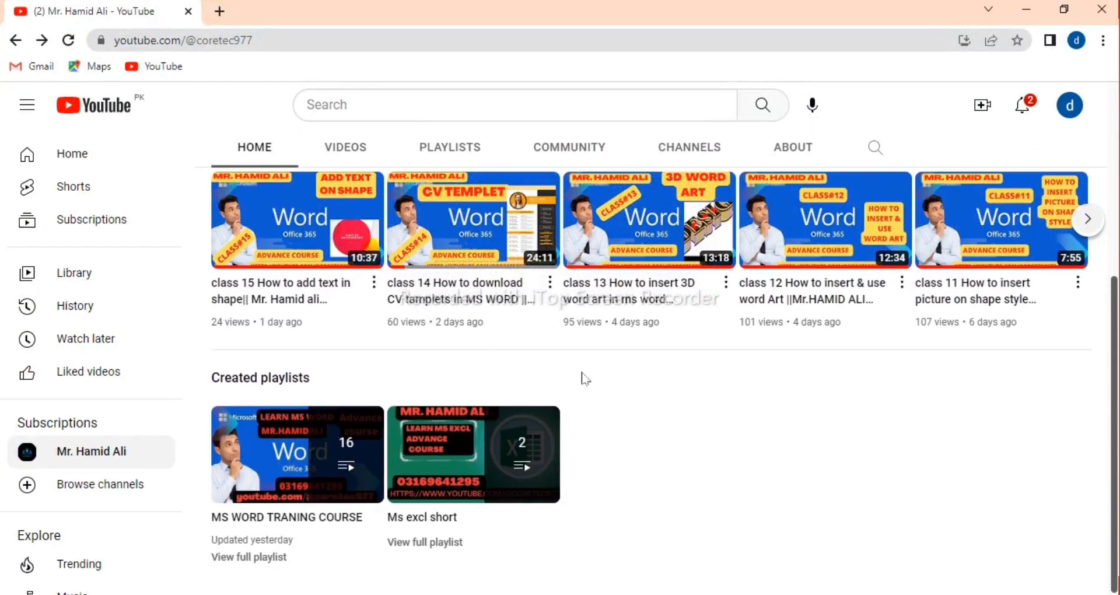
Switch from the YouTube channel page to the Word document with the HOW TO ROTATE TEXT? heading
{"action": "scroll", "coordinate": [698, 386], "scroll_direction": "up", "scroll_amount": 5}
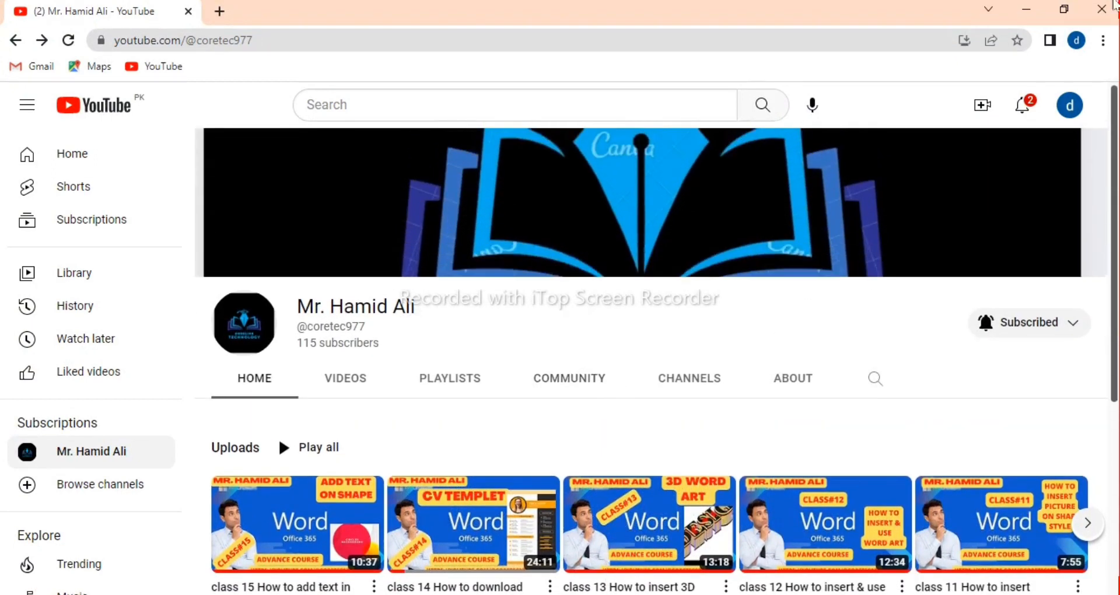
{"action": "left_click", "coordinate": [1027, 10]}
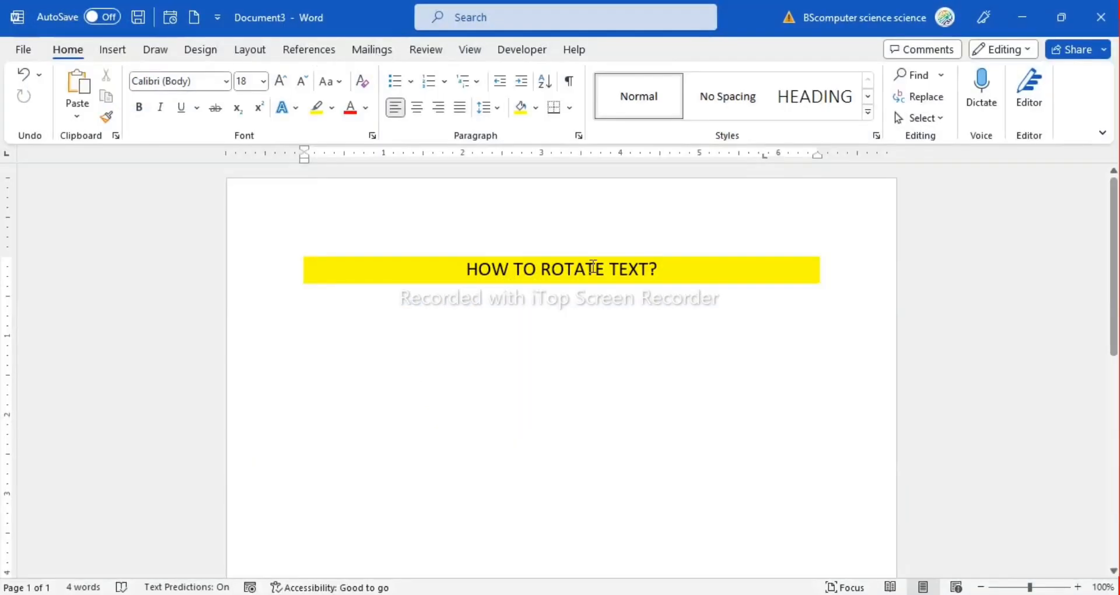
{"action": "left_click_drag", "start_coordinate": [467, 269], "coordinate": [778, 267]}
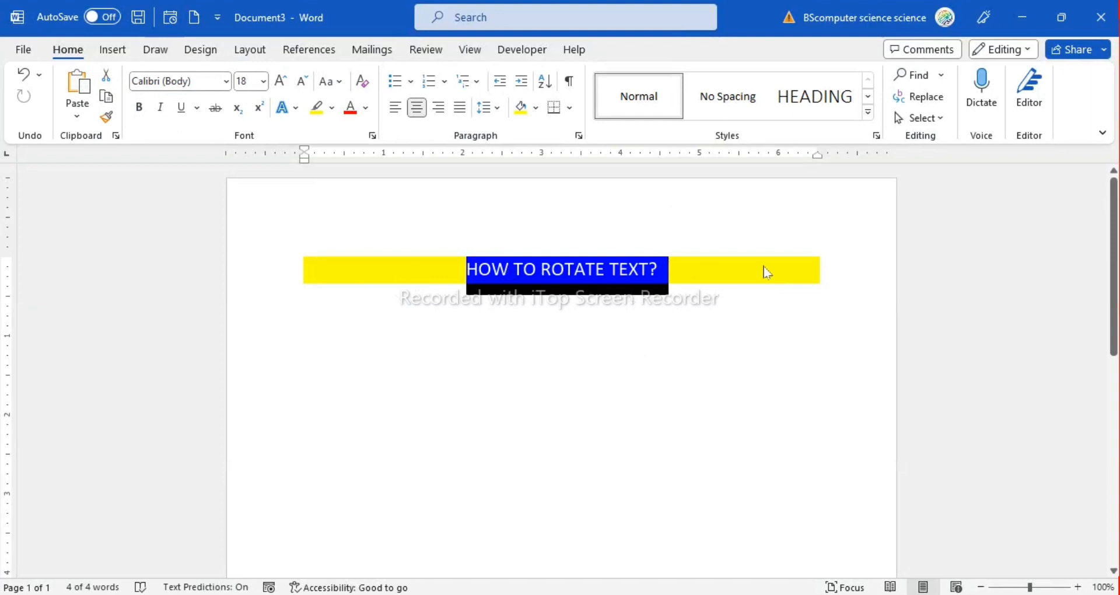
{"action": "left_click", "coordinate": [611, 279]}
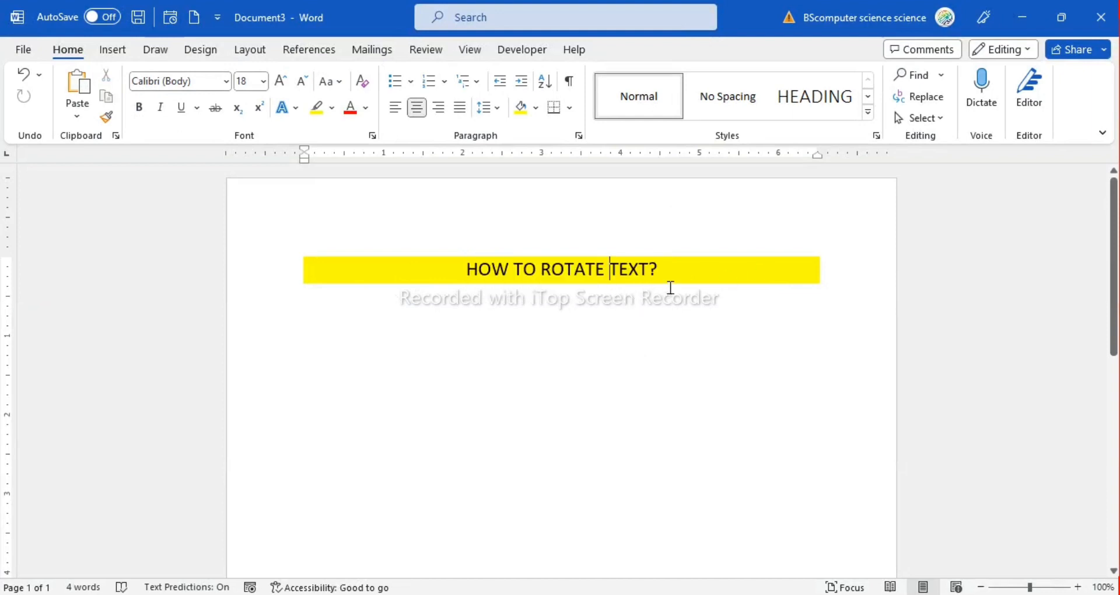
{"action": "left_click", "coordinate": [671, 287]}
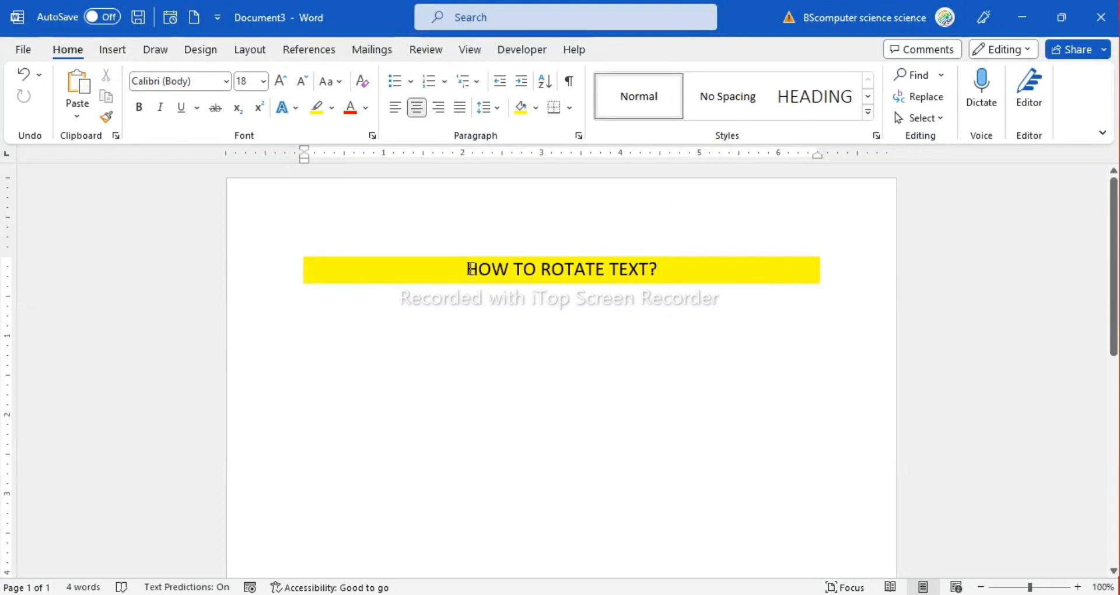
{"action": "left_click_drag", "start_coordinate": [461, 268], "coordinate": [673, 269]}
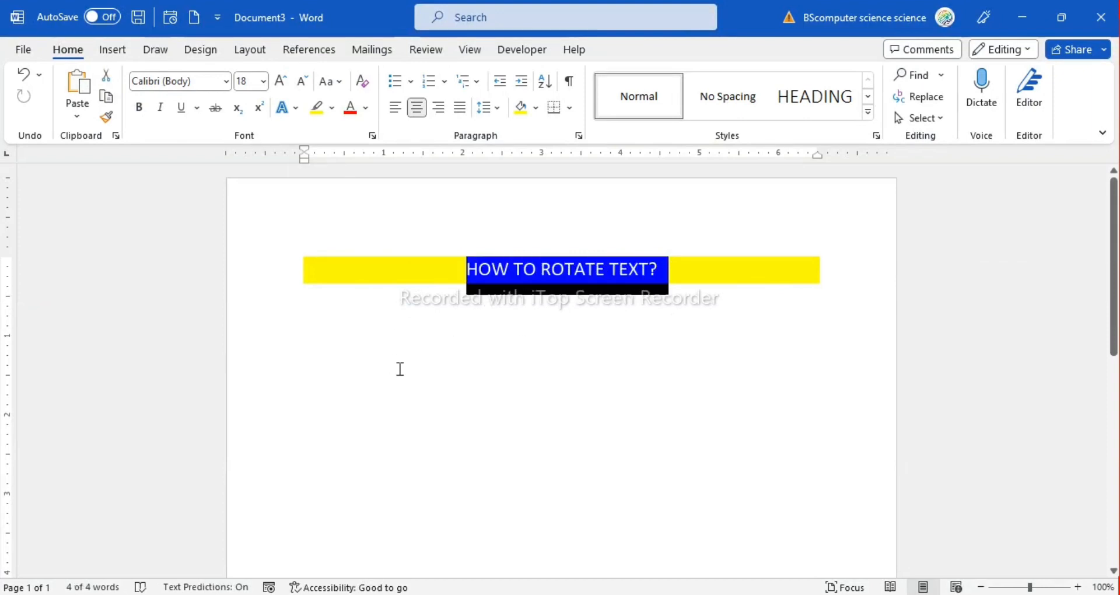
Enter a person's full name in the empty line below the heading and delete it again
{"action": "left_click", "coordinate": [348, 380]}
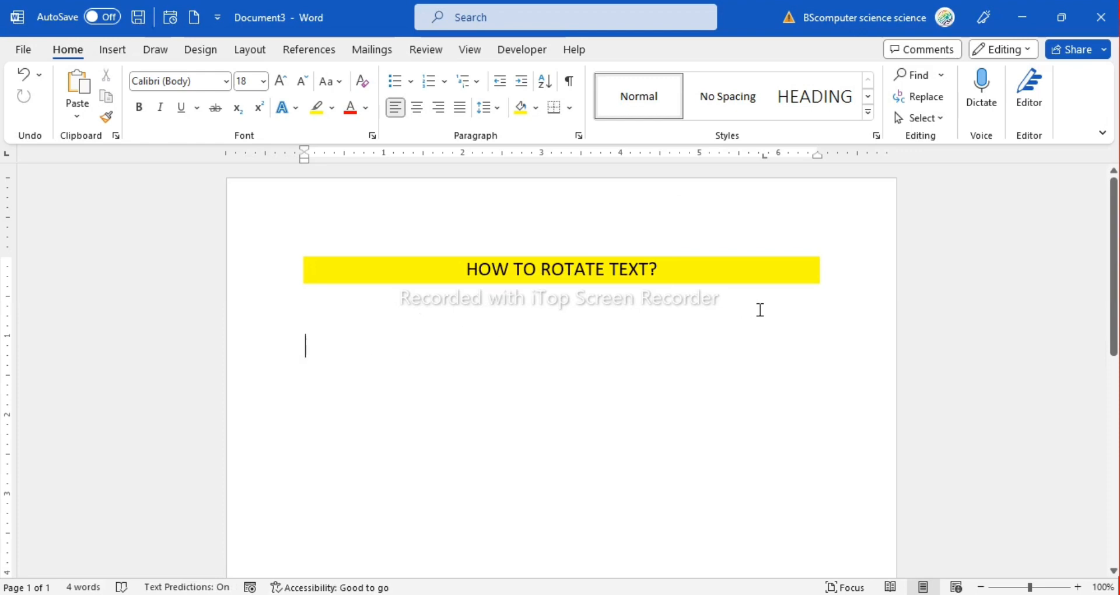
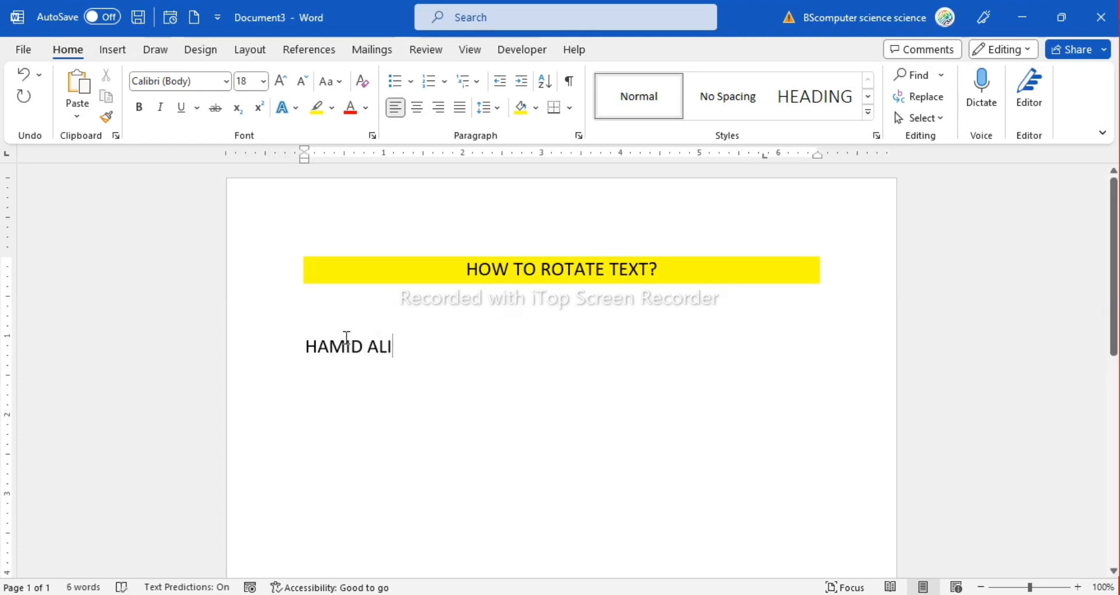
{"action": "left_click", "coordinate": [245, 337]}
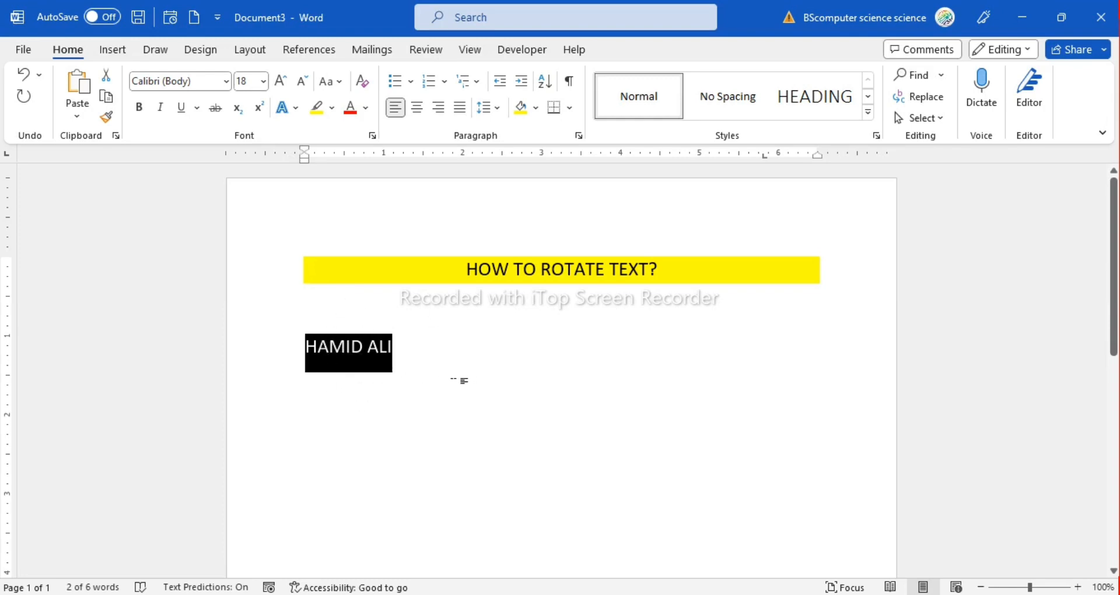
{"action": "key", "text": "Delete"}
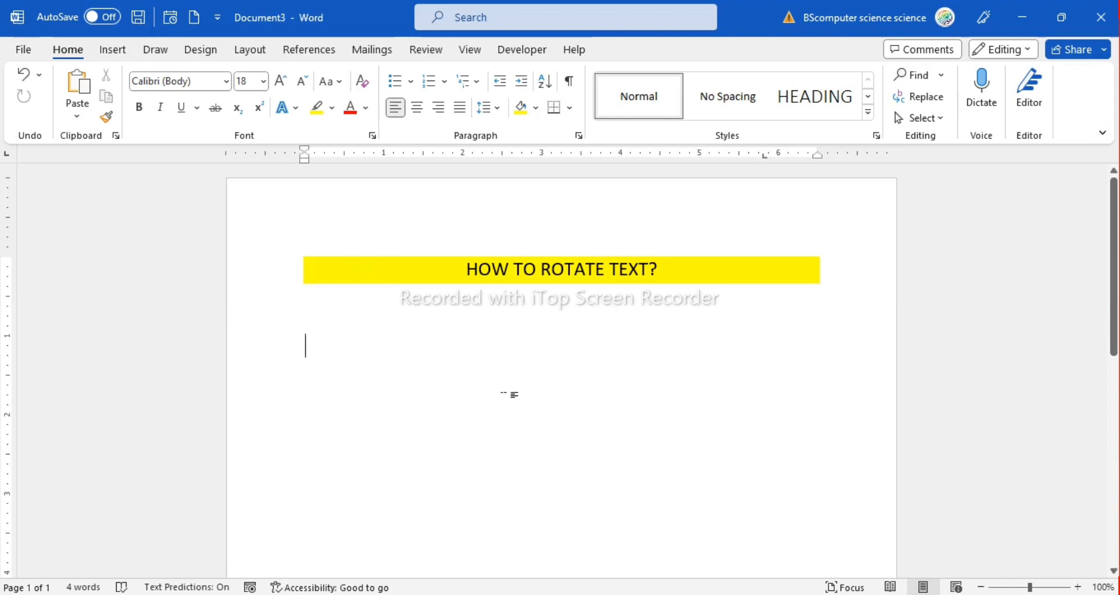
{"action": "left_click", "coordinate": [109, 51]}
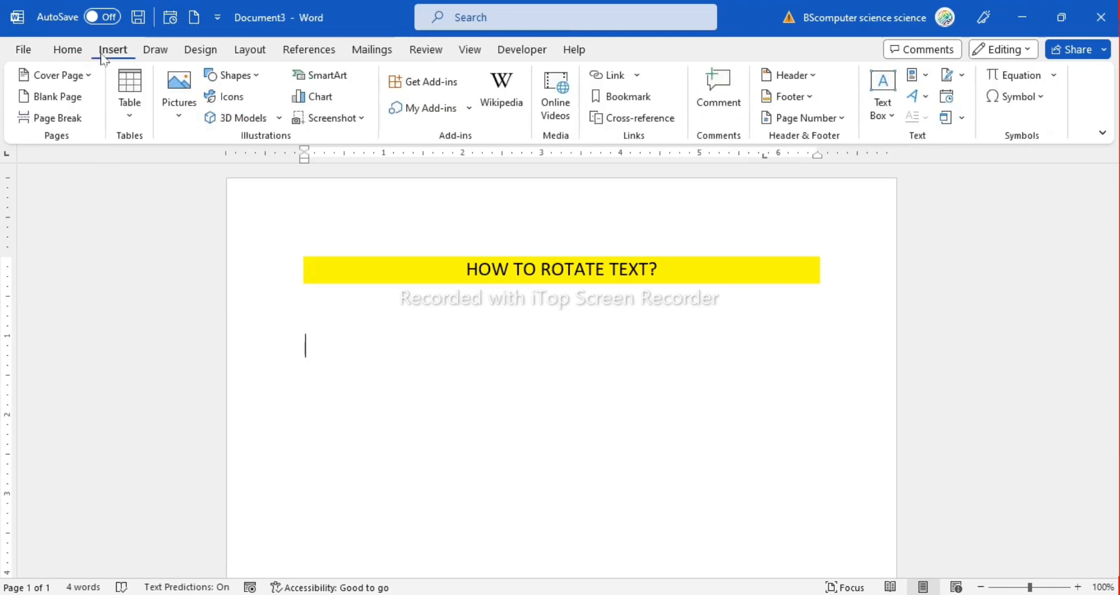
{"action": "left_click", "coordinate": [230, 75]}
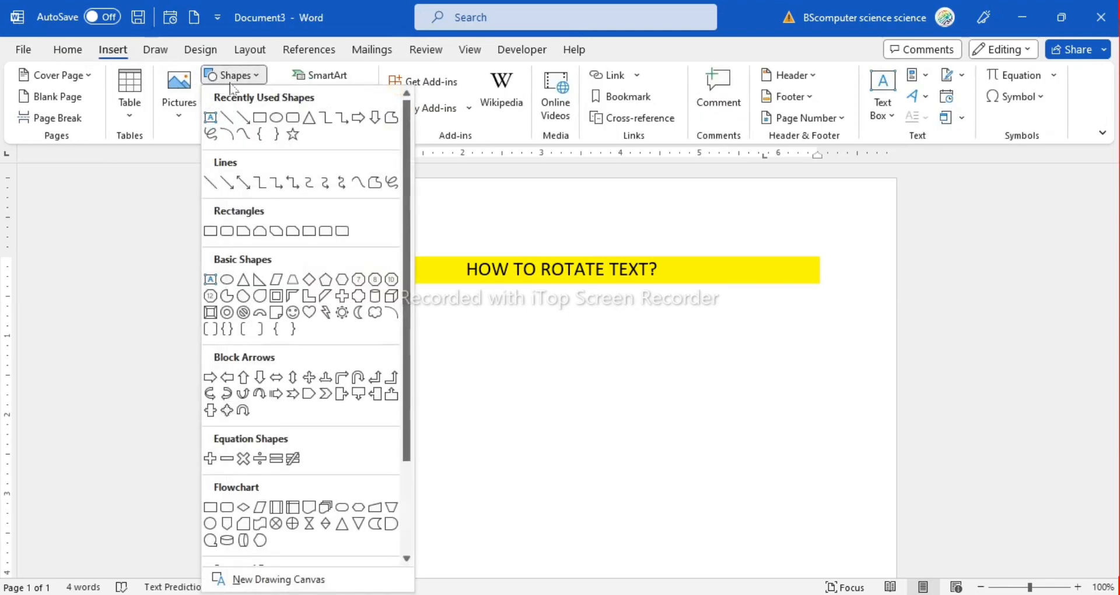
{"action": "left_click", "coordinate": [249, 117]}
{"action": "left_click", "coordinate": [257, 123]}
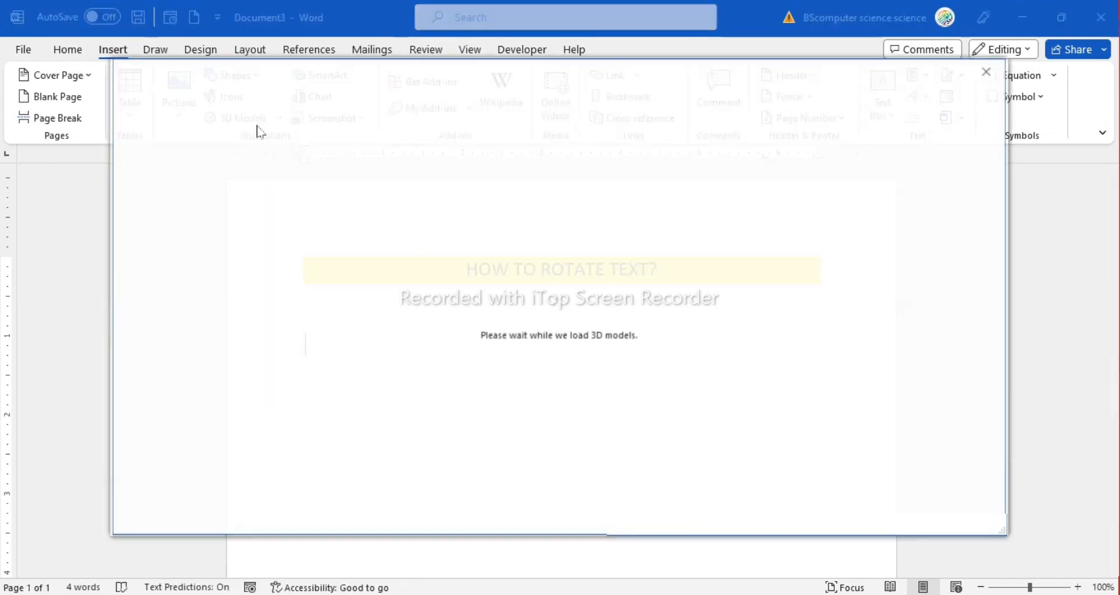
{"action": "left_click", "coordinate": [986, 72]}
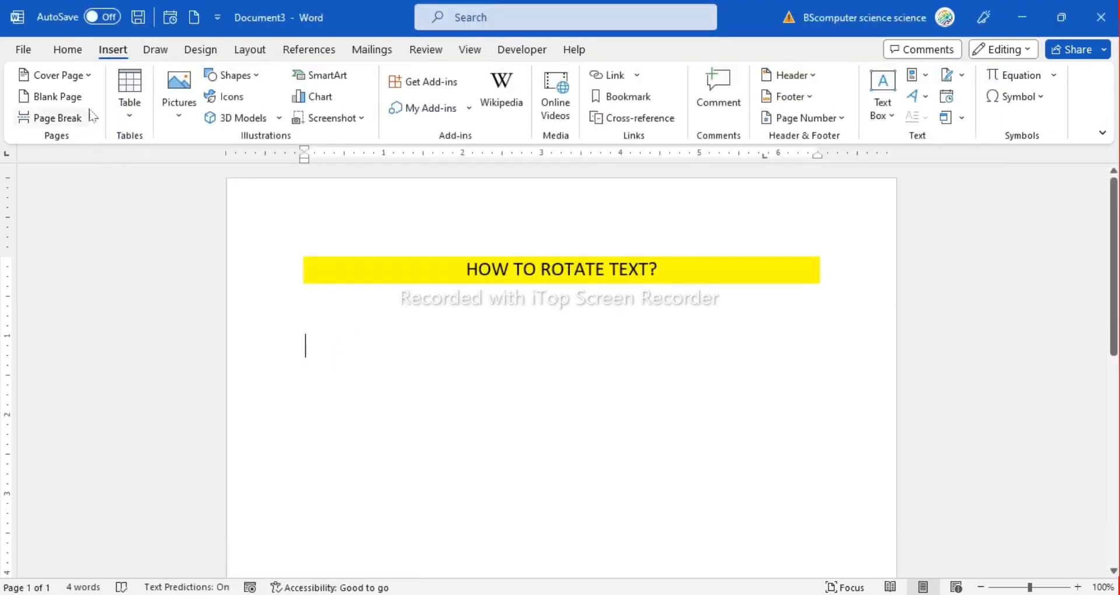
Draw a rectangle about 2.83" wide and 0.82" high below the heading and apply the white shape style with a green outline
{"action": "left_click", "coordinate": [234, 76]}
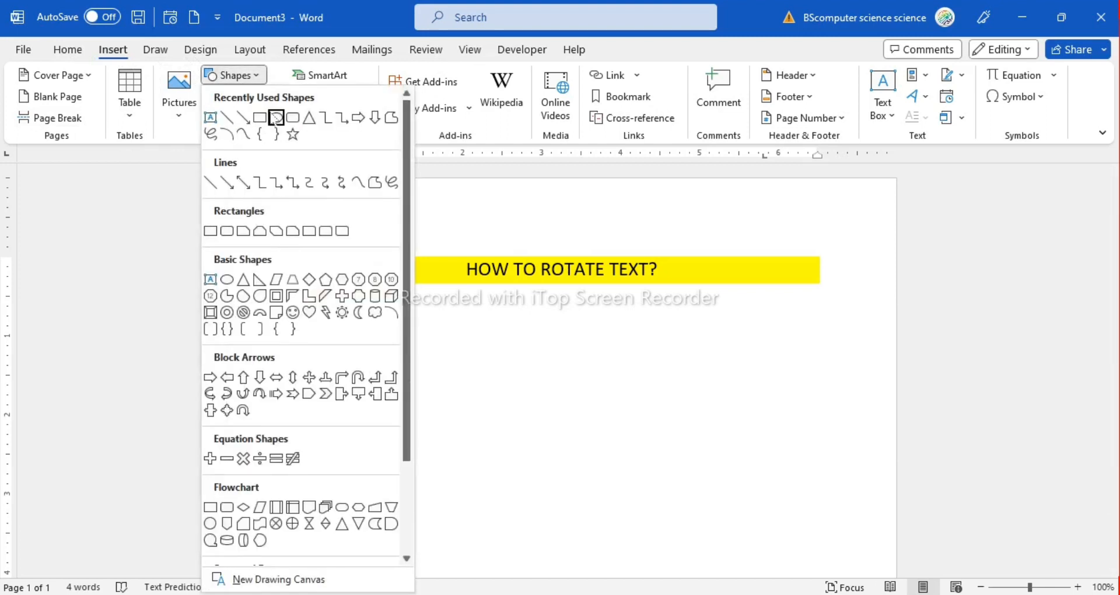
{"action": "left_click", "coordinate": [260, 118]}
{"action": "left_click", "coordinate": [303, 331]}
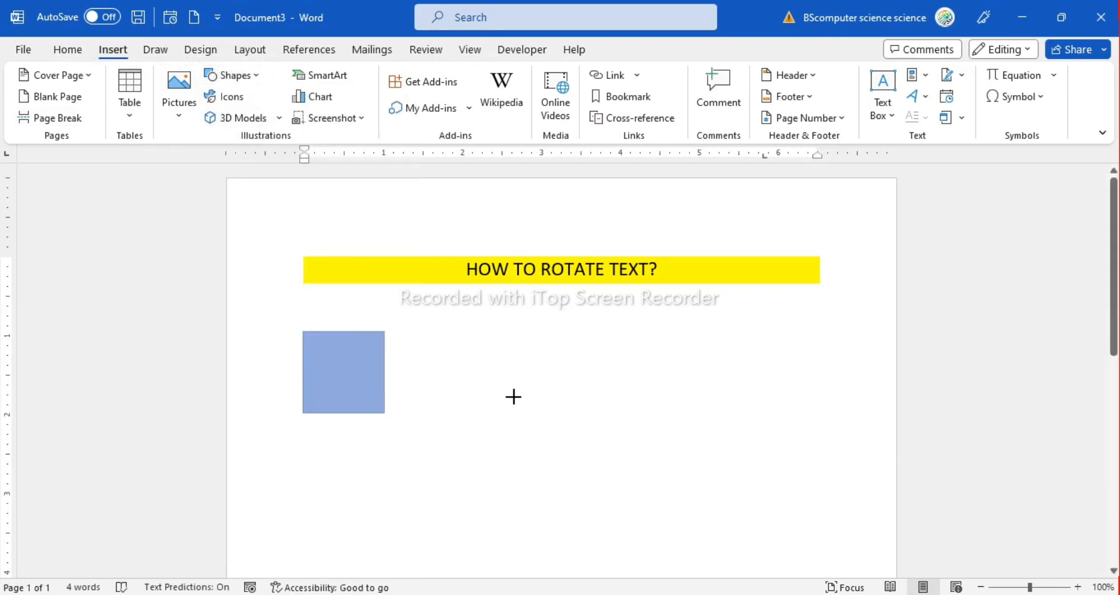
{"action": "left_click_drag", "start_coordinate": [513, 397], "coordinate": [527, 397]}
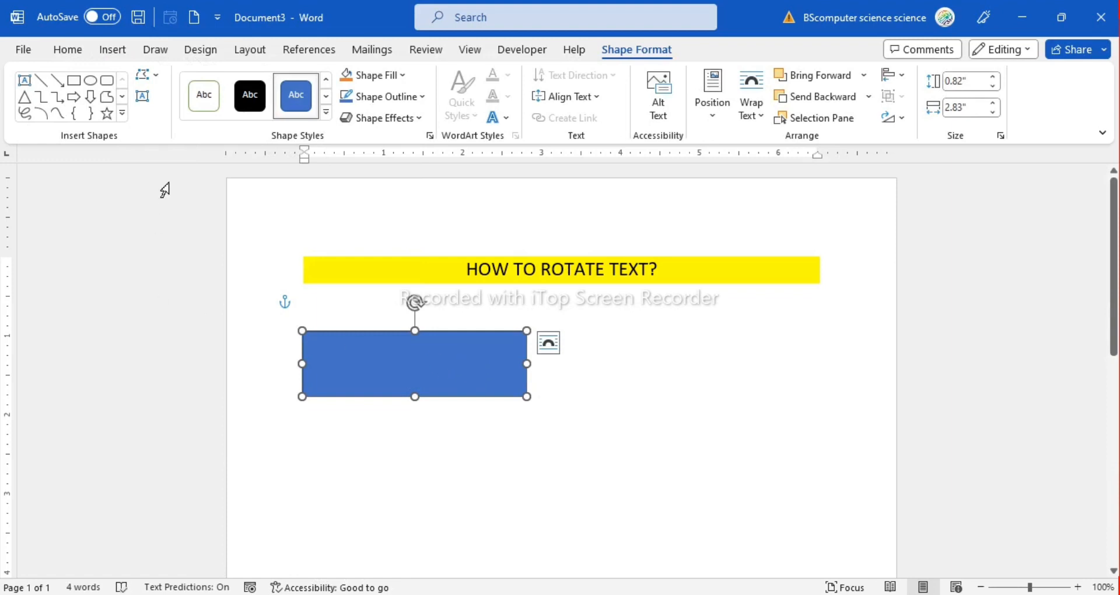
{"action": "left_click", "coordinate": [204, 95]}
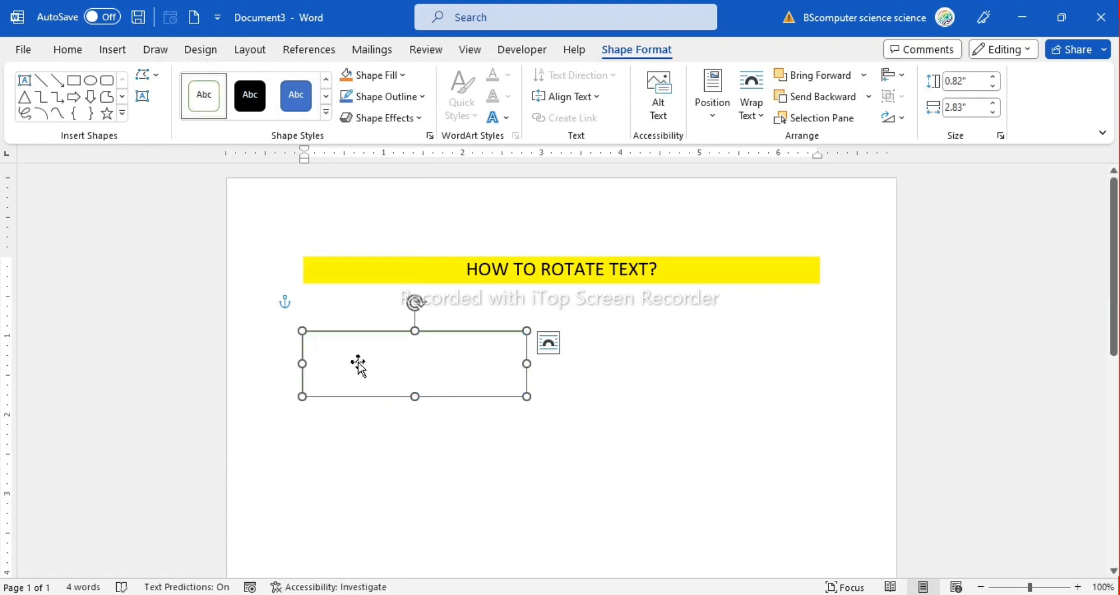
Add the text THIS IS ROTATE TEXT inside the rectangle
{"action": "right_click", "coordinate": [400, 363]}
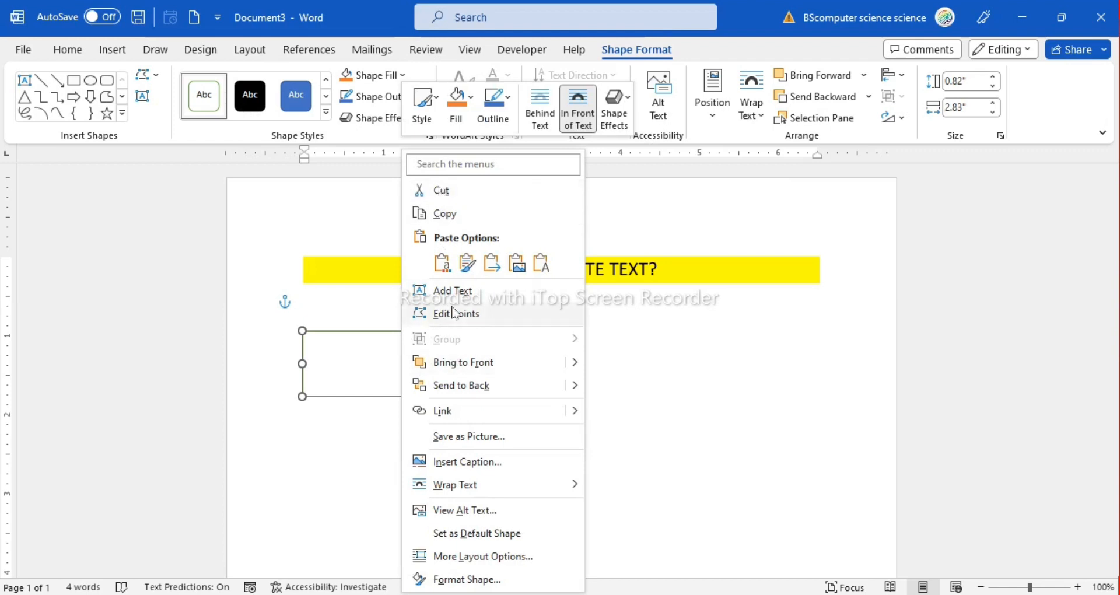
{"action": "left_click", "coordinate": [415, 296]}
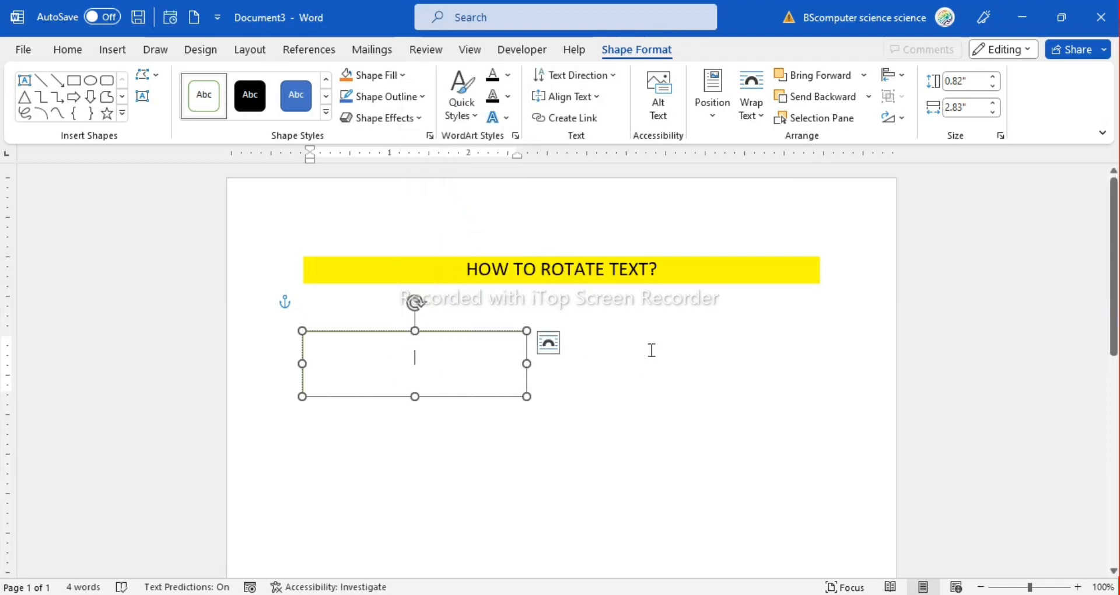
{"action": "type", "text": "THIS "}
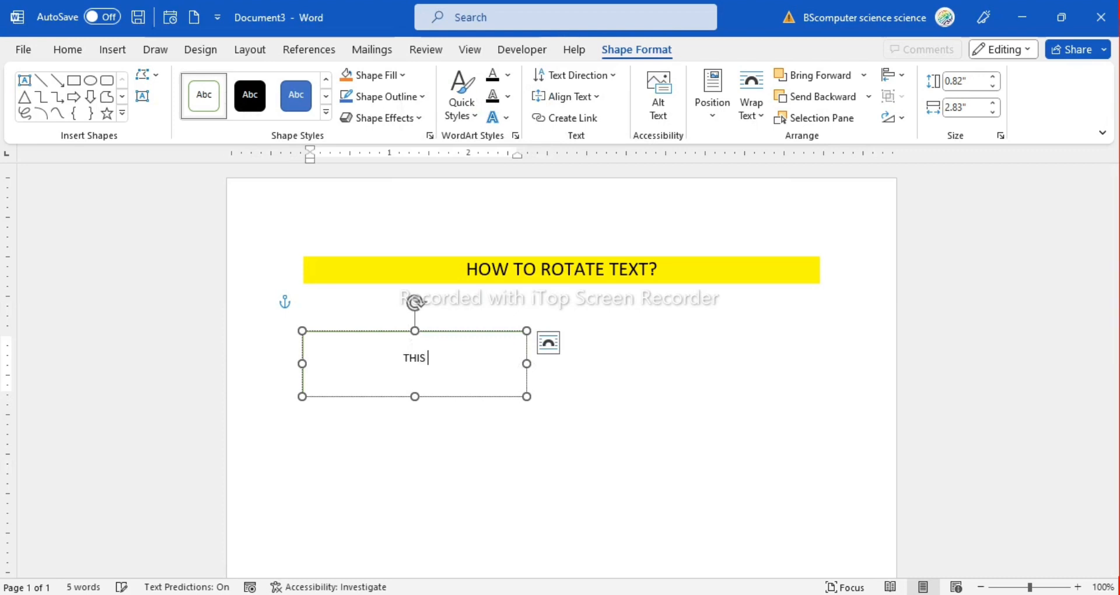
{"action": "type", "text": "IS ROTOT"}
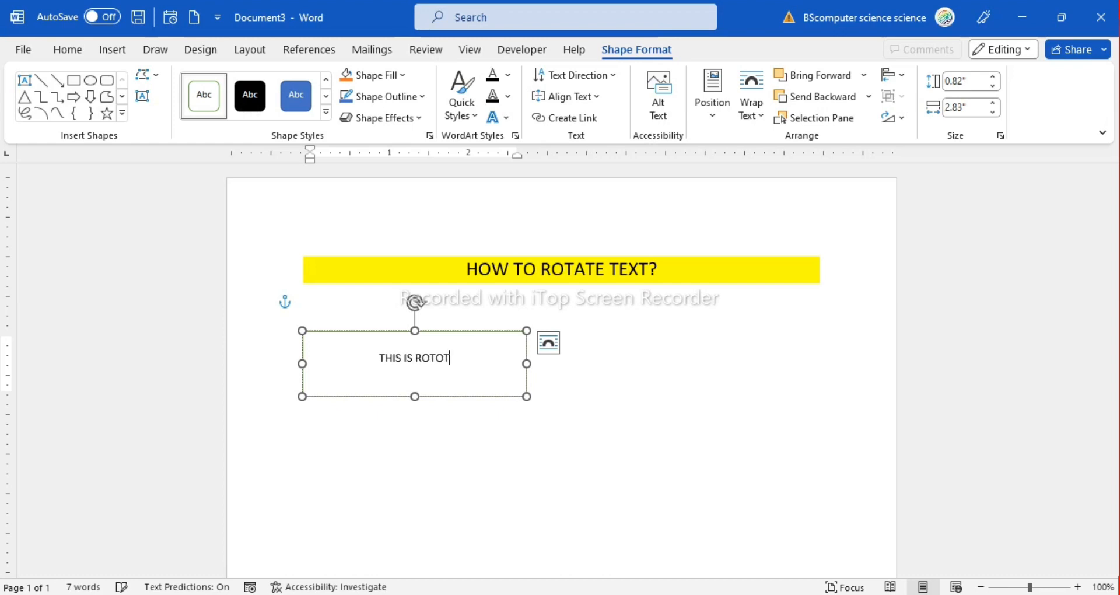
{"action": "key", "text": "BackSpace"}
{"action": "key", "text": "BackSpace"}
{"action": "type", "text": "ATE TEXT"}
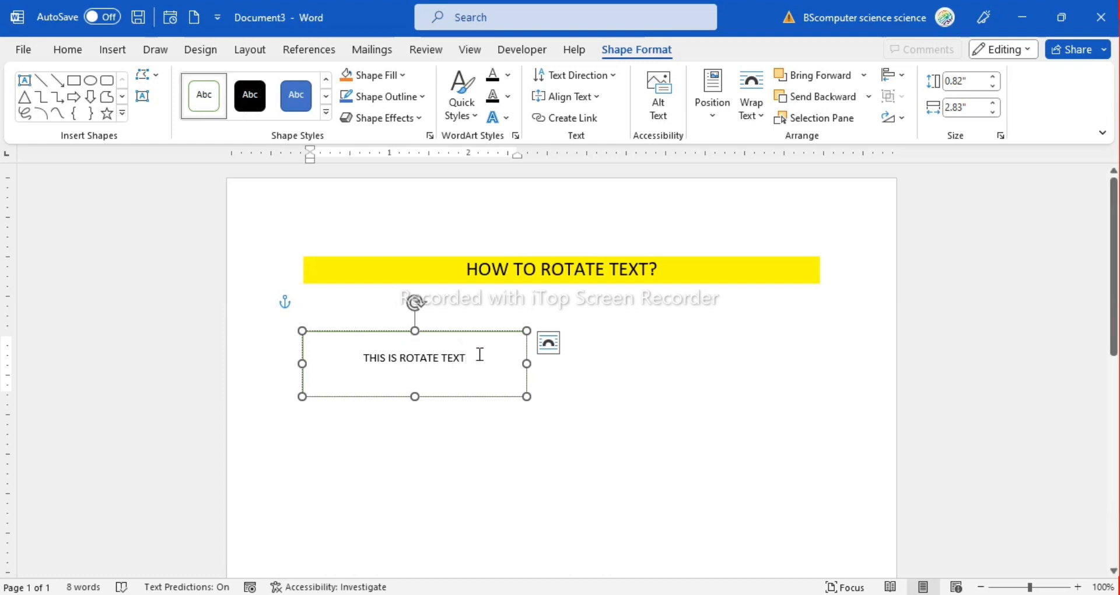
Increase the font size of the rectangle's text to 16
{"action": "left_click_drag", "start_coordinate": [480, 355], "coordinate": [362, 355]}
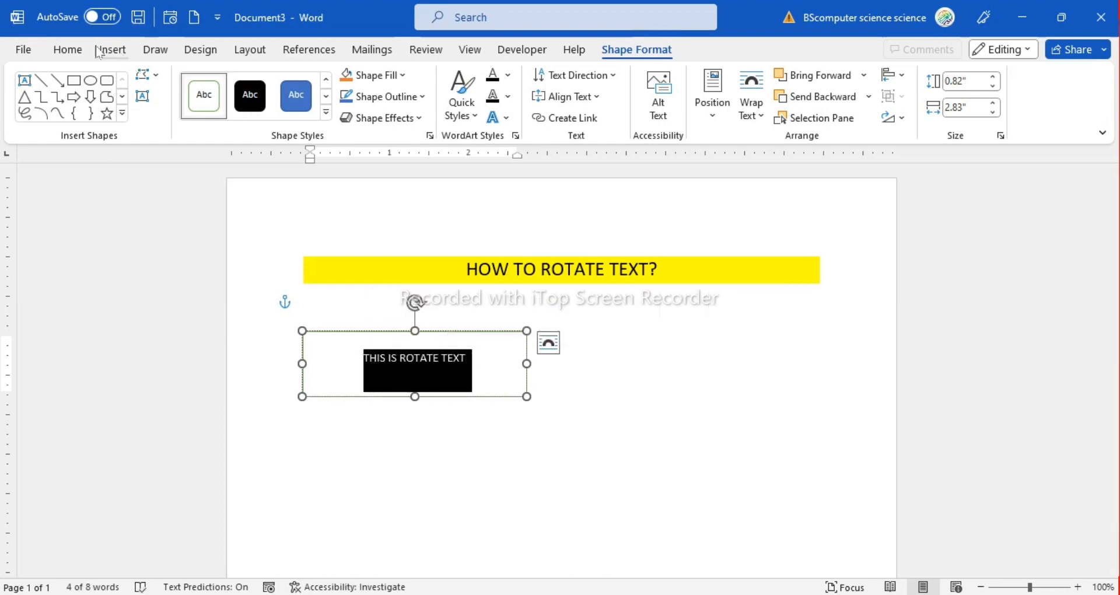
{"action": "left_click", "coordinate": [68, 50]}
{"action": "left_click", "coordinate": [280, 81]}
{"action": "left_click", "coordinate": [280, 81]}
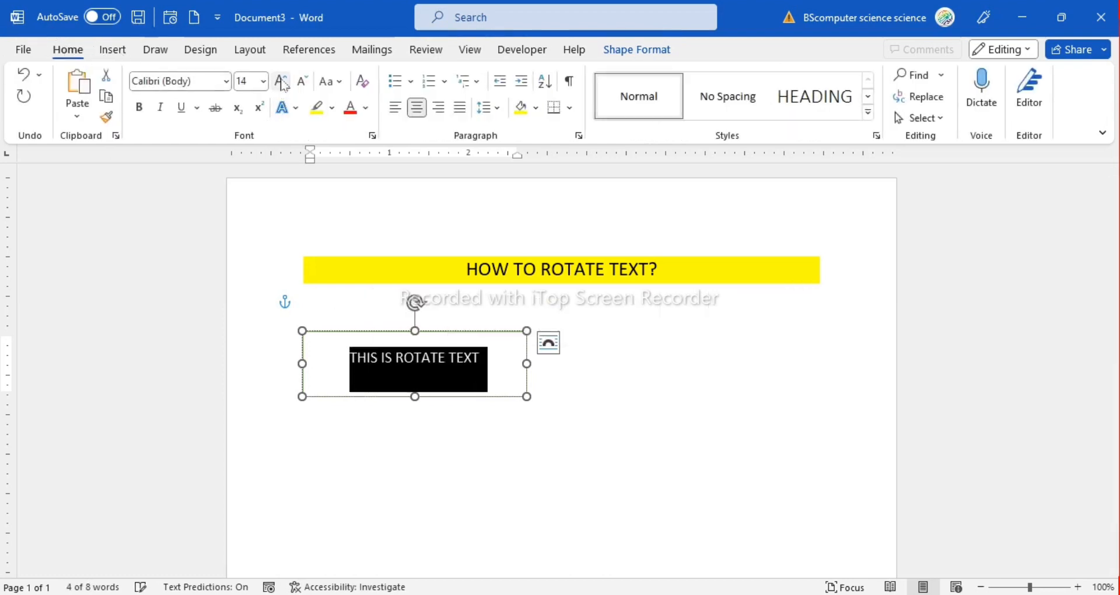
{"action": "left_click", "coordinate": [281, 81]}
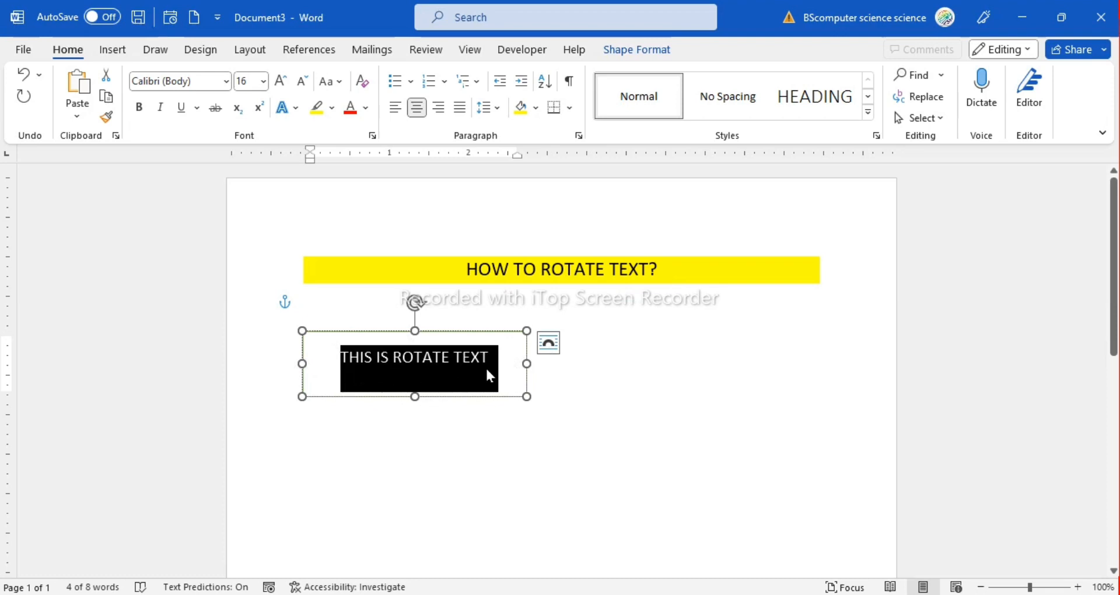
{"action": "left_click", "coordinate": [508, 378]}
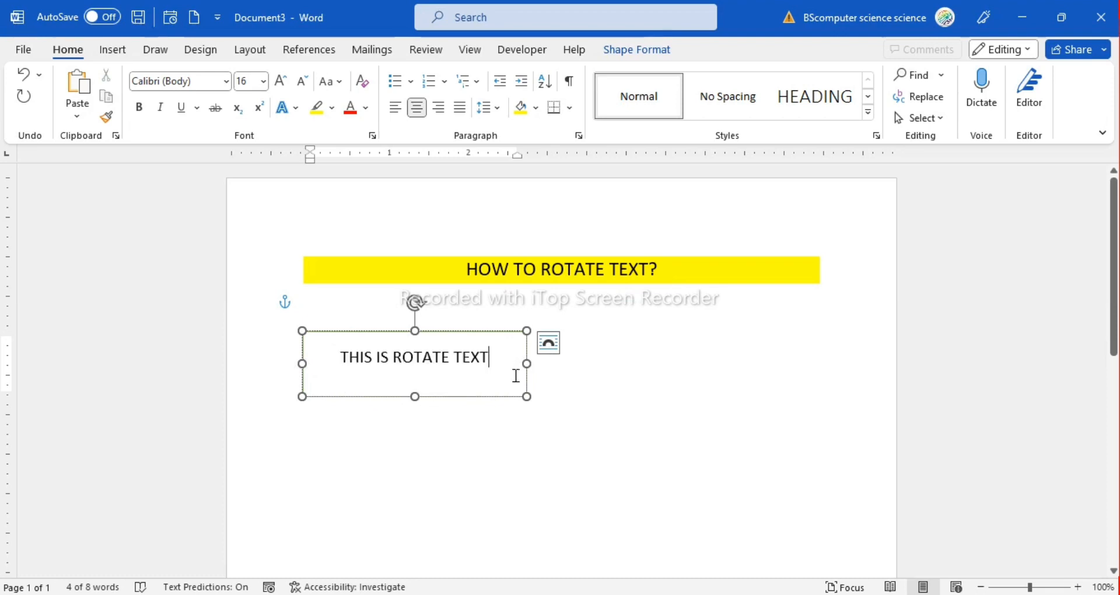
{"action": "left_click", "coordinate": [766, 347]}
Rotate the rectangle freehand clockwise together with its text so that it slopes down to the right
{"action": "left_click", "coordinate": [422, 356]}
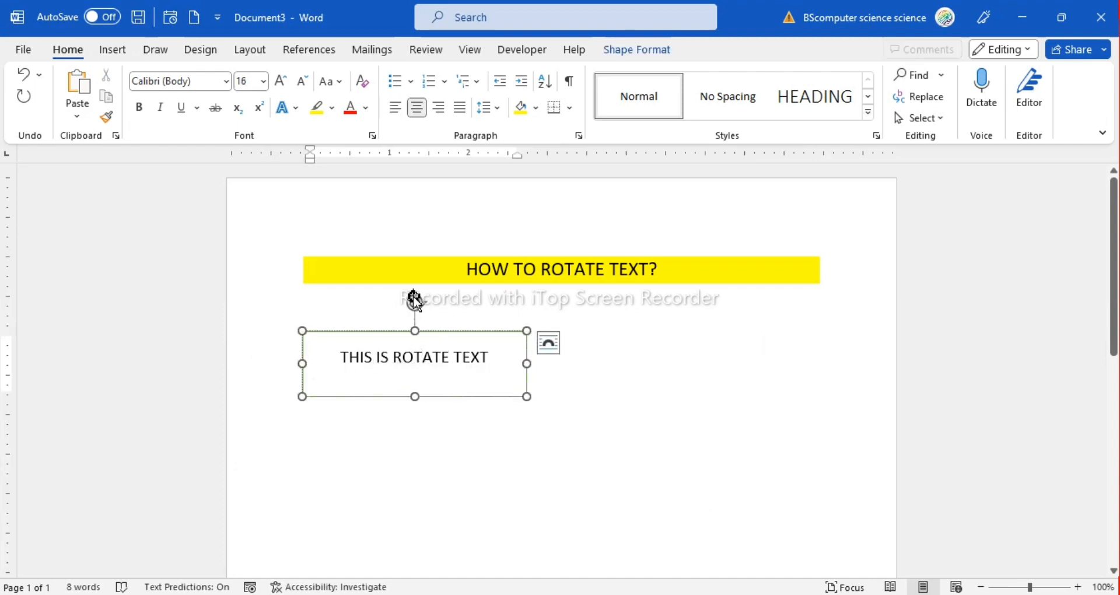
{"action": "left_click_drag", "start_coordinate": [414, 305], "coordinate": [453, 271]}
{"action": "double_click", "coordinate": [766, 345]}
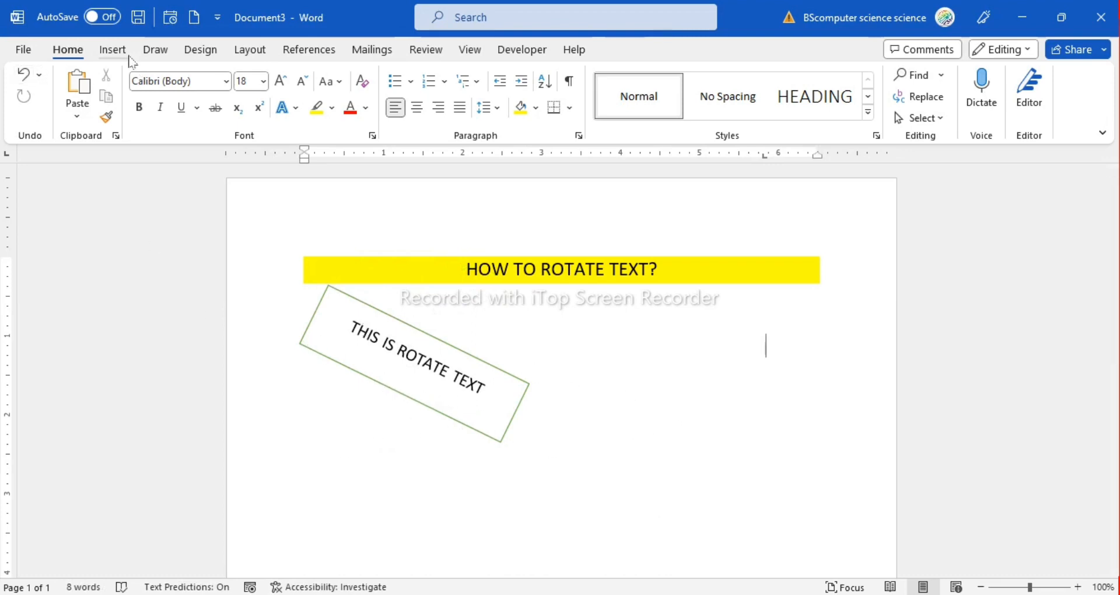
Draw a triangle about 2.34" wide and 1.28" high to the right of the rotated rectangle and enter a person's full name inside it
{"action": "left_click", "coordinate": [112, 49]}
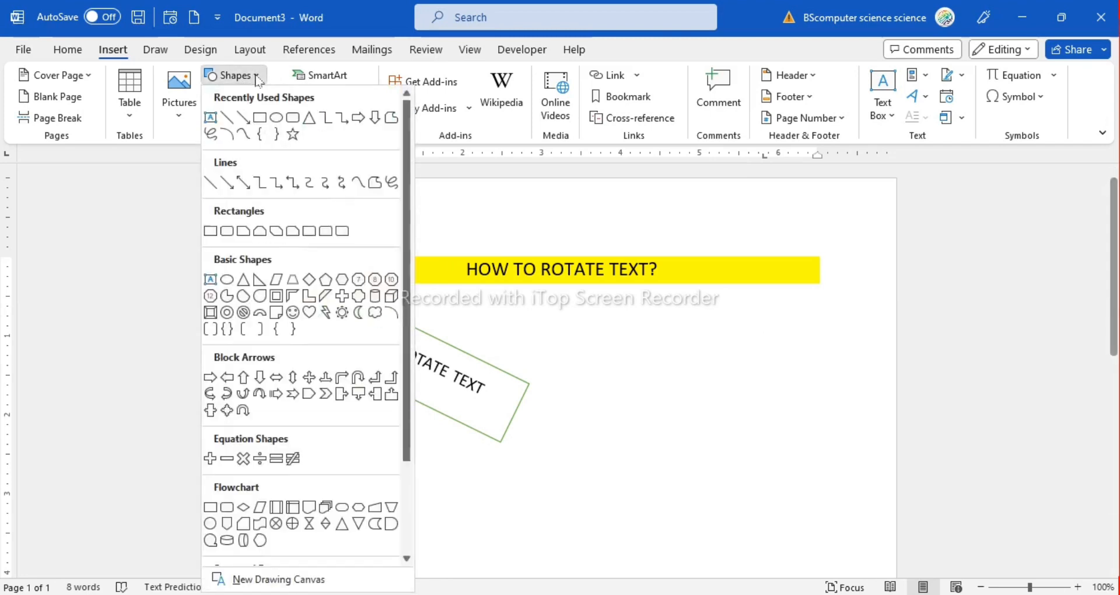
{"action": "left_click", "coordinate": [255, 75]}
{"action": "left_click", "coordinate": [307, 124]}
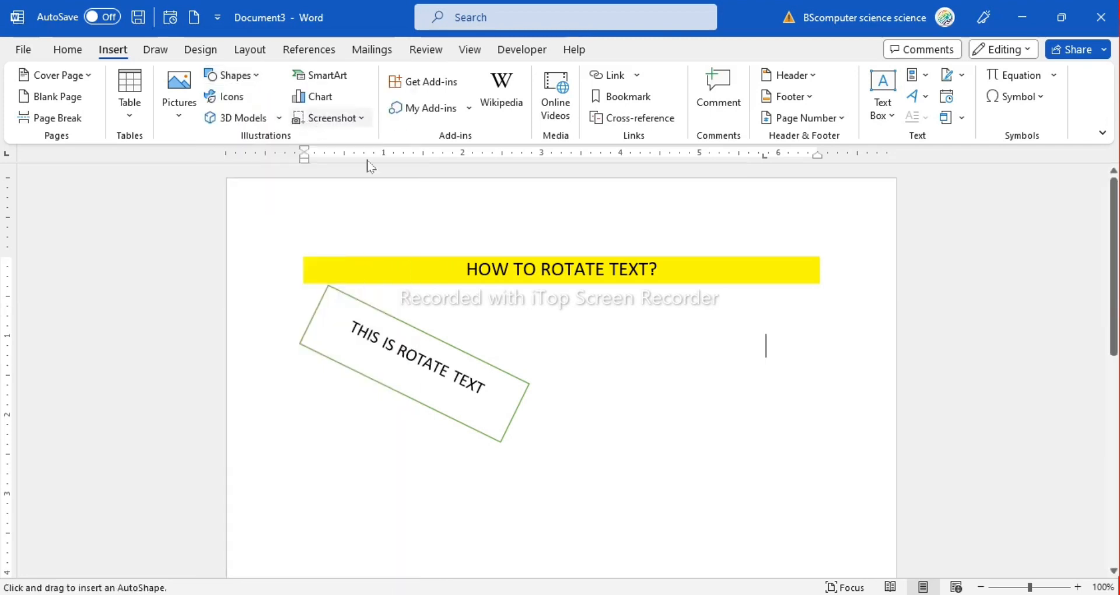
{"action": "left_click_drag", "start_coordinate": [632, 380], "coordinate": [821, 482]}
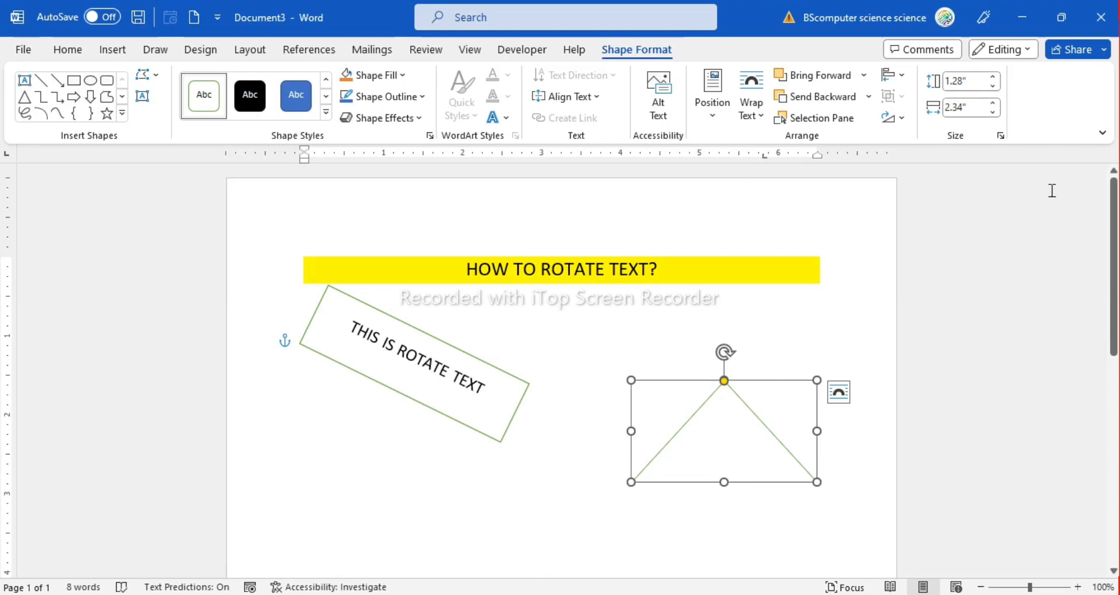
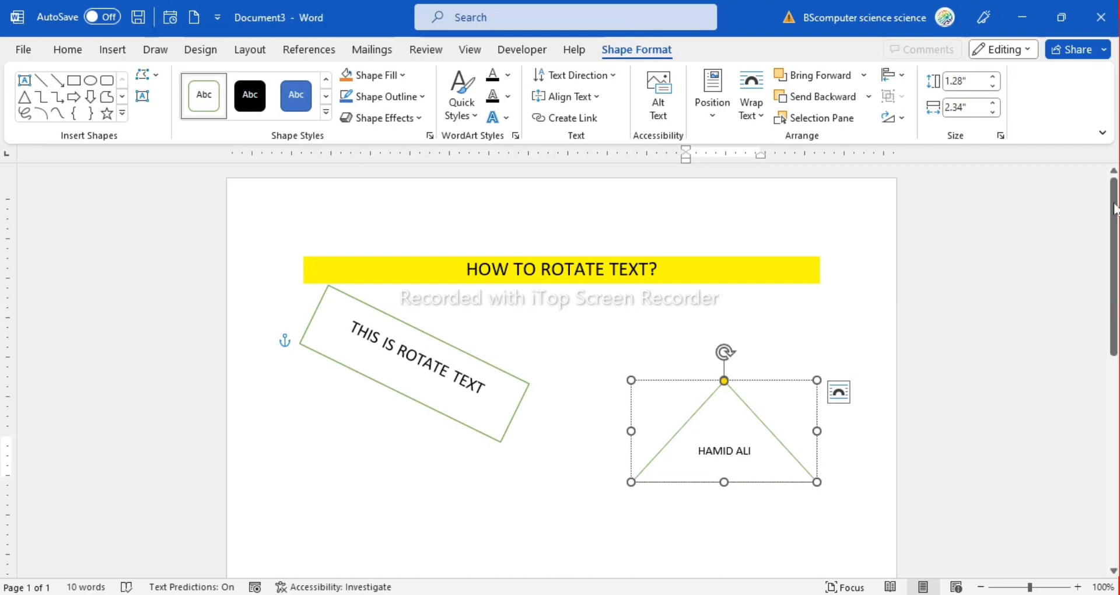
Increase the font size of the name inside the triangle to 18
{"action": "left_click_drag", "start_coordinate": [760, 452], "coordinate": [663, 446]}
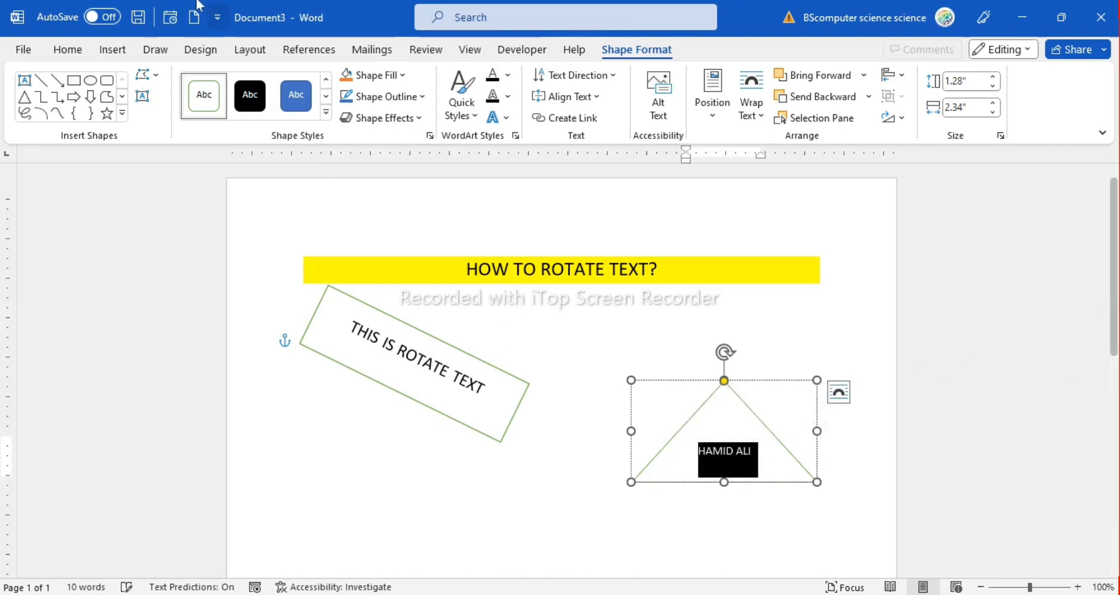
{"action": "left_click", "coordinate": [98, 54]}
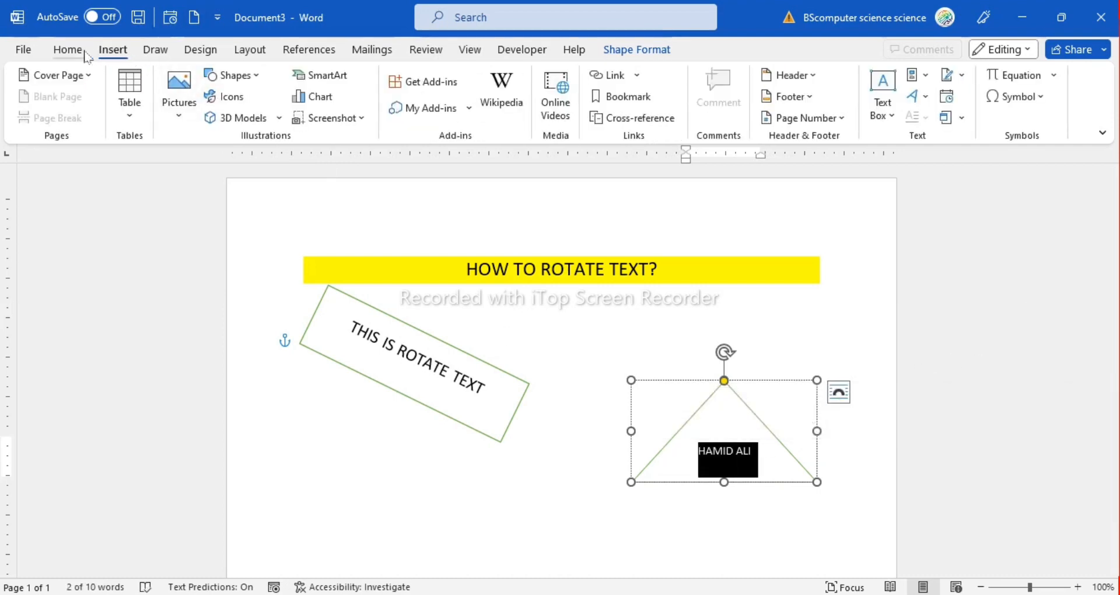
{"action": "left_click", "coordinate": [70, 50]}
{"action": "left_click", "coordinate": [285, 87]}
{"action": "left_click", "coordinate": [286, 87]}
{"action": "left_click", "coordinate": [286, 87]}
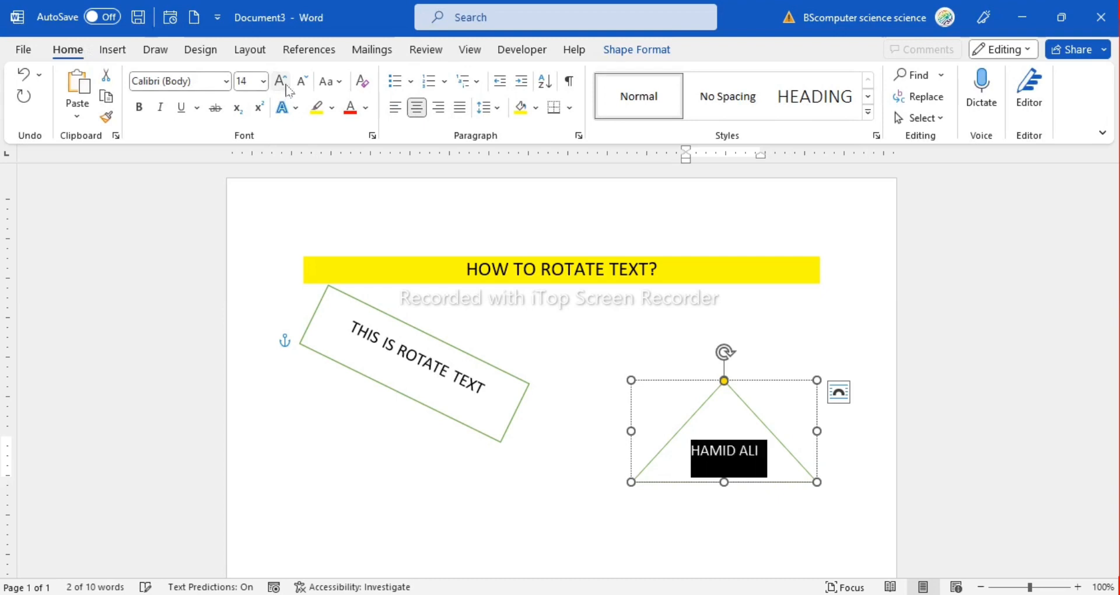
{"action": "left_click", "coordinate": [285, 87]}
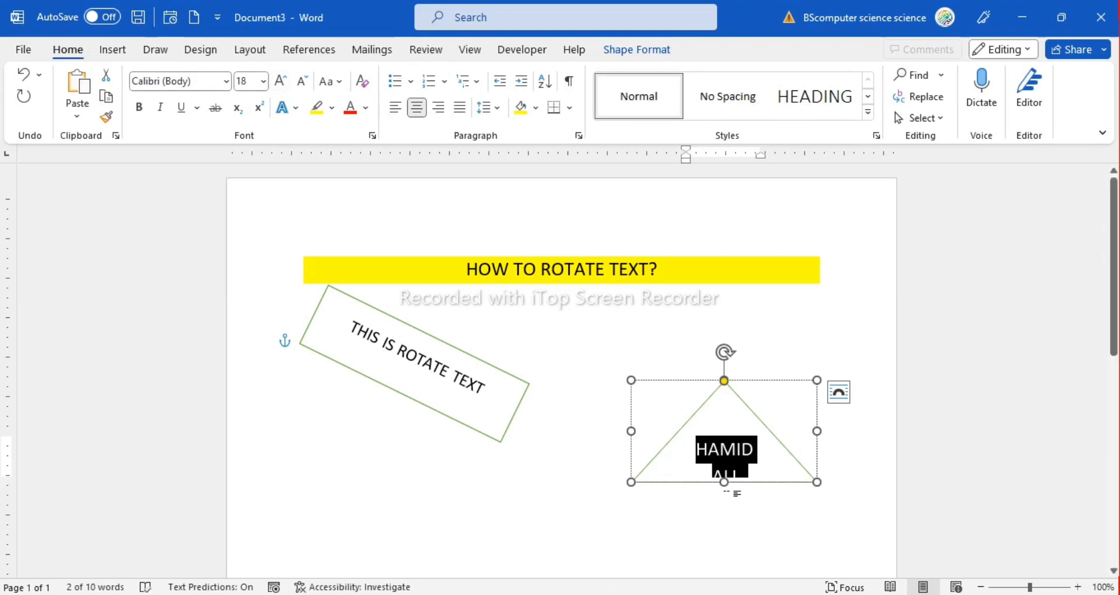
Extend the triangle downward to a height of about 1.69" so the enlarged text fits inside
{"action": "left_click", "coordinate": [725, 504]}
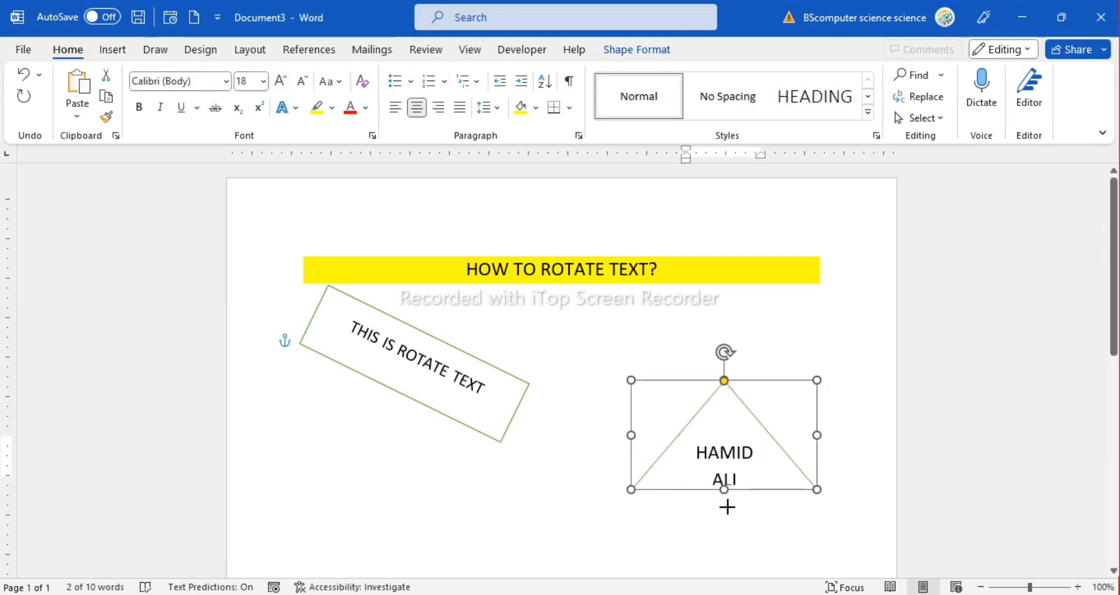
{"action": "left_click", "coordinate": [831, 348]}
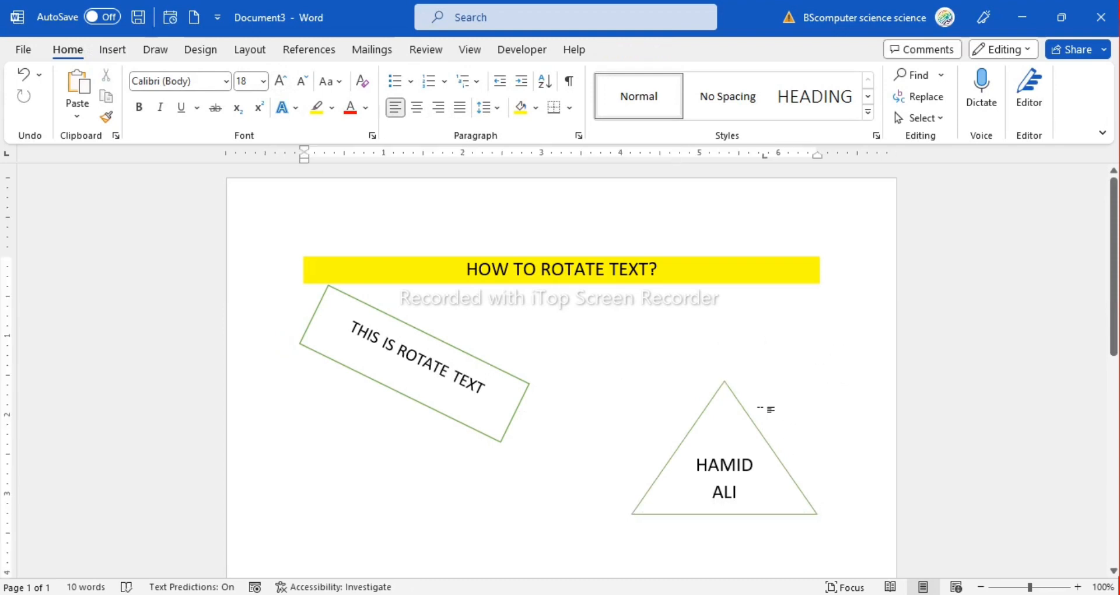
{"action": "left_click", "coordinate": [728, 447]}
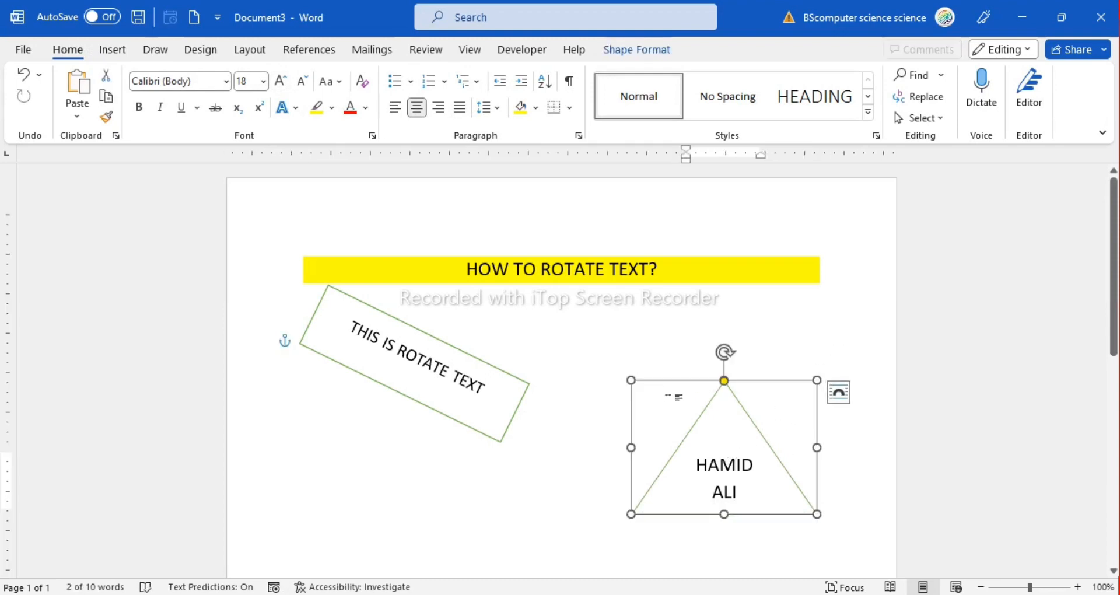
{"action": "left_click", "coordinate": [876, 335]}
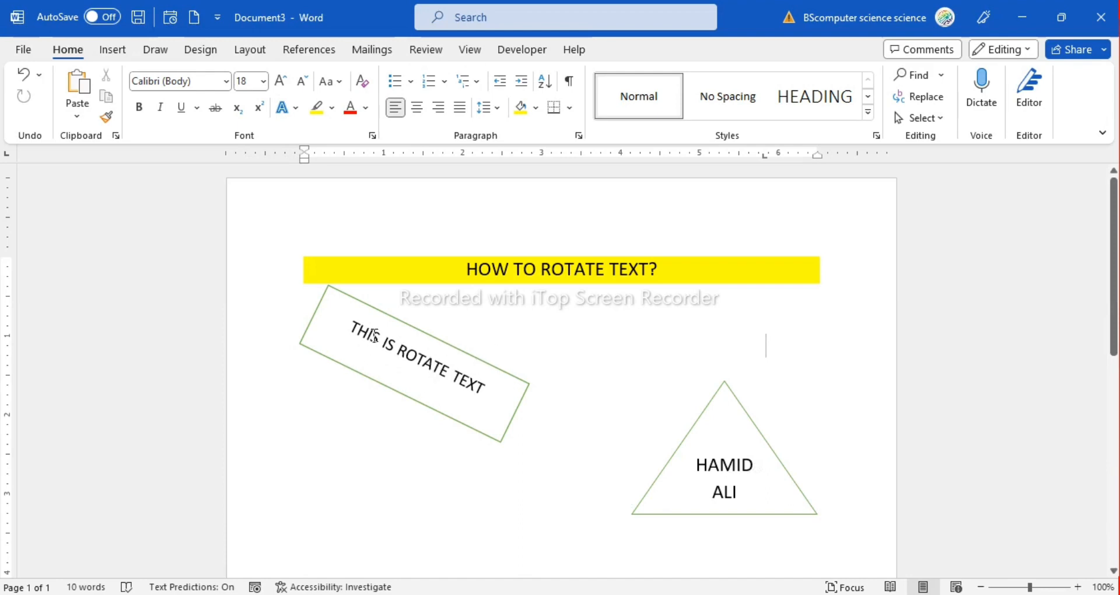
Rotate the triangle freehand counterclockwise together with its text so that the text slopes steeply up to the right
{"action": "left_click", "coordinate": [729, 423]}
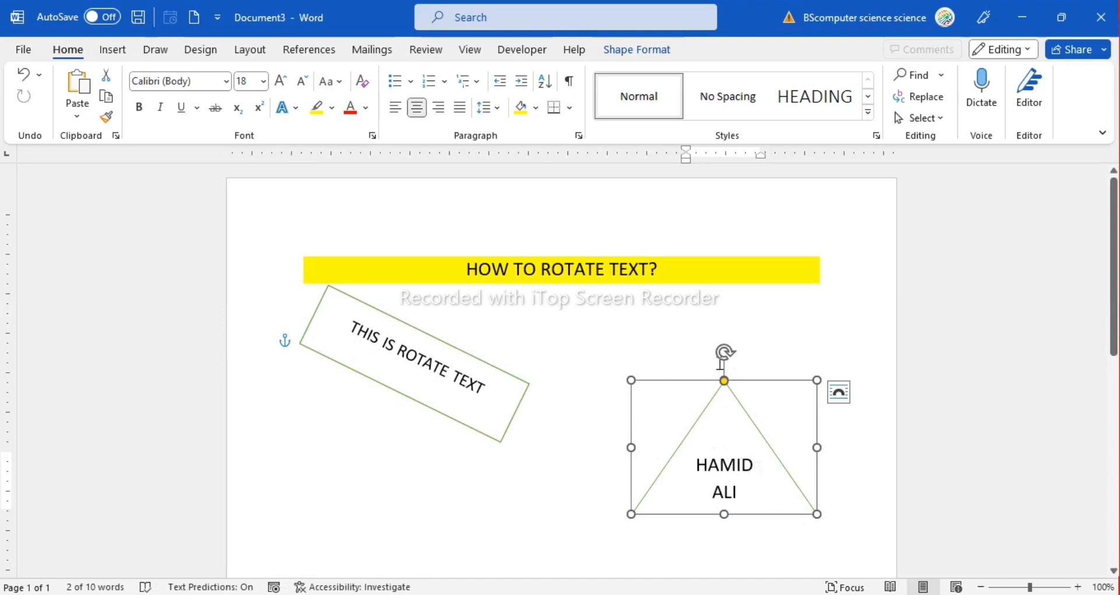
{"action": "left_click_drag", "start_coordinate": [727, 351], "coordinate": [570, 363]}
{"action": "left_click", "coordinate": [588, 340]}
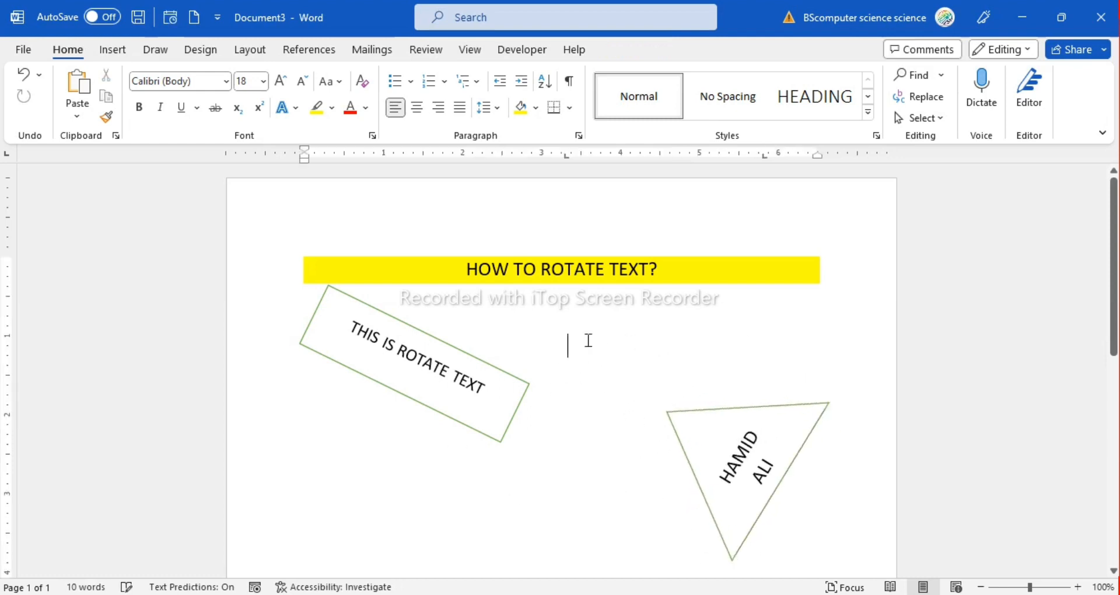
Set the rotated triangle's outline to the standard light blue color
{"action": "left_click", "coordinate": [729, 427]}
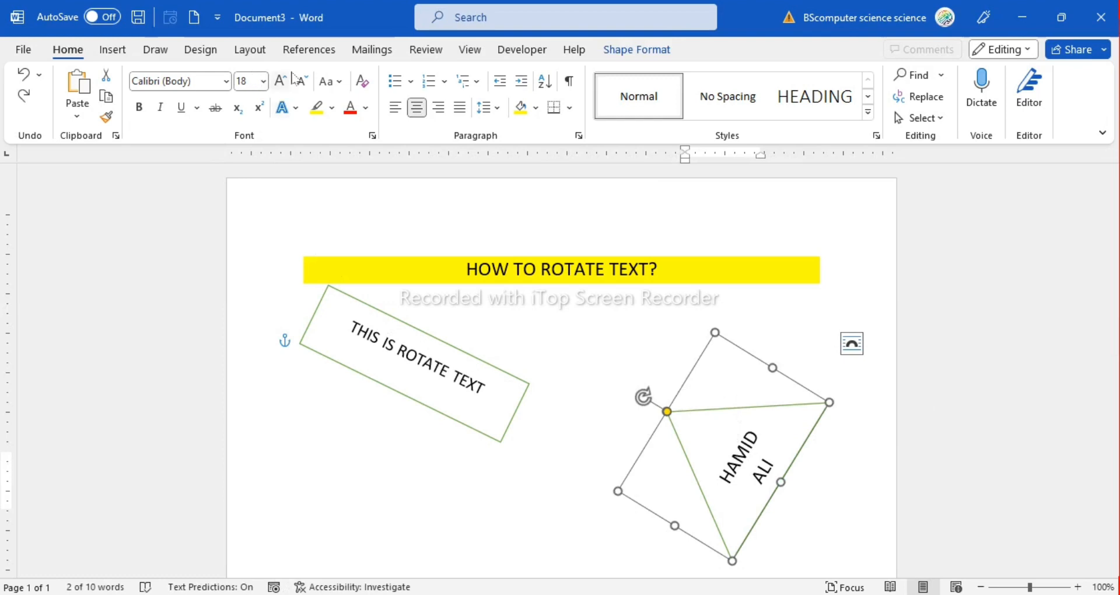
{"action": "left_click", "coordinate": [637, 49]}
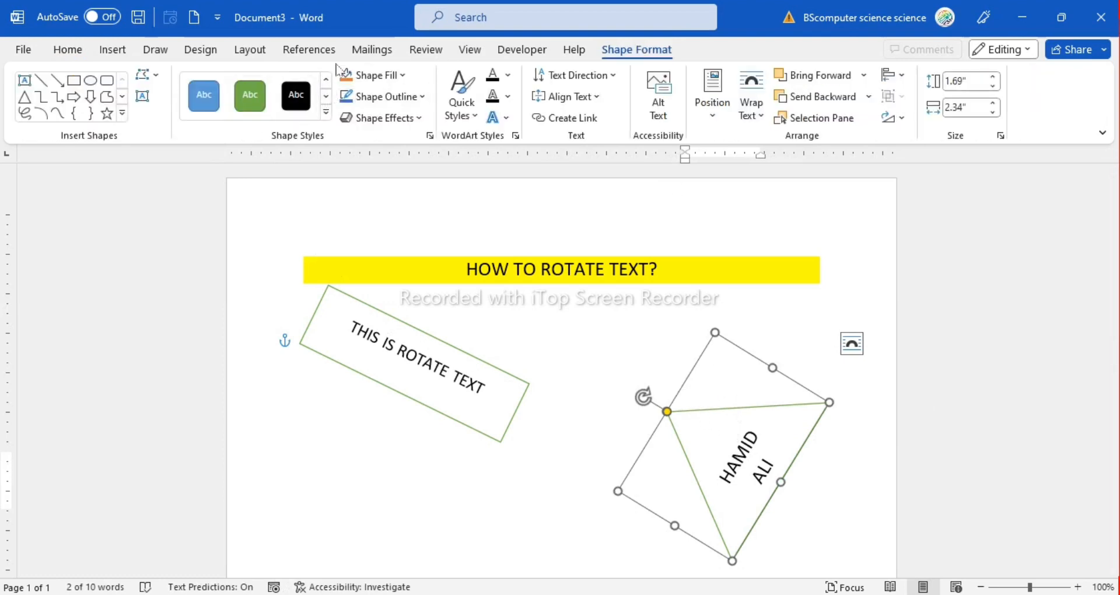
{"action": "left_click", "coordinate": [367, 98]}
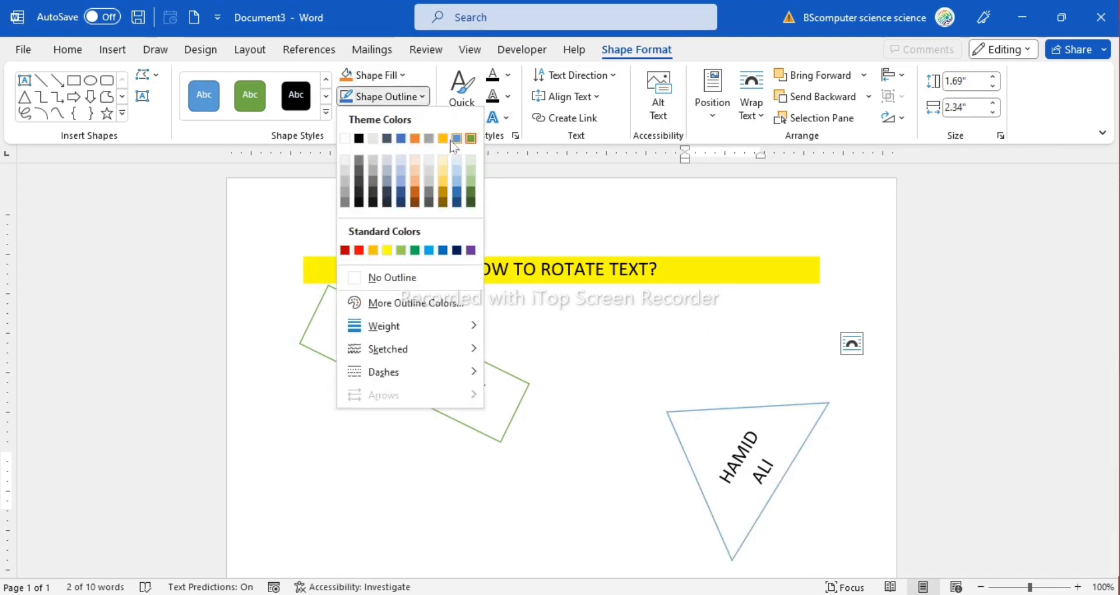
{"action": "left_click", "coordinate": [429, 251]}
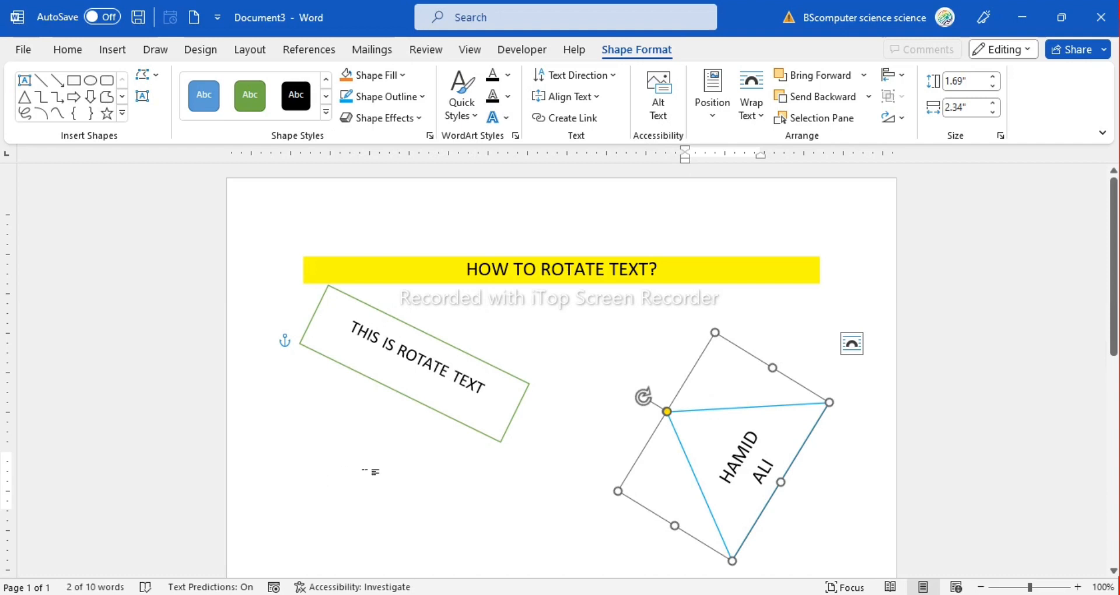
{"action": "left_click", "coordinate": [373, 471]}
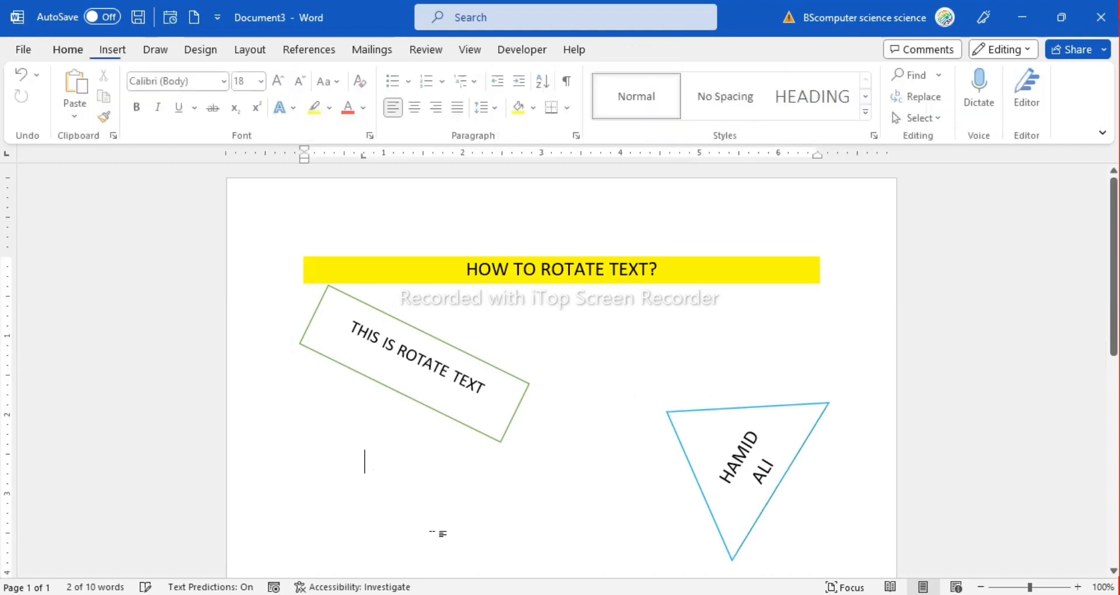
{"action": "left_click", "coordinate": [125, 52]}
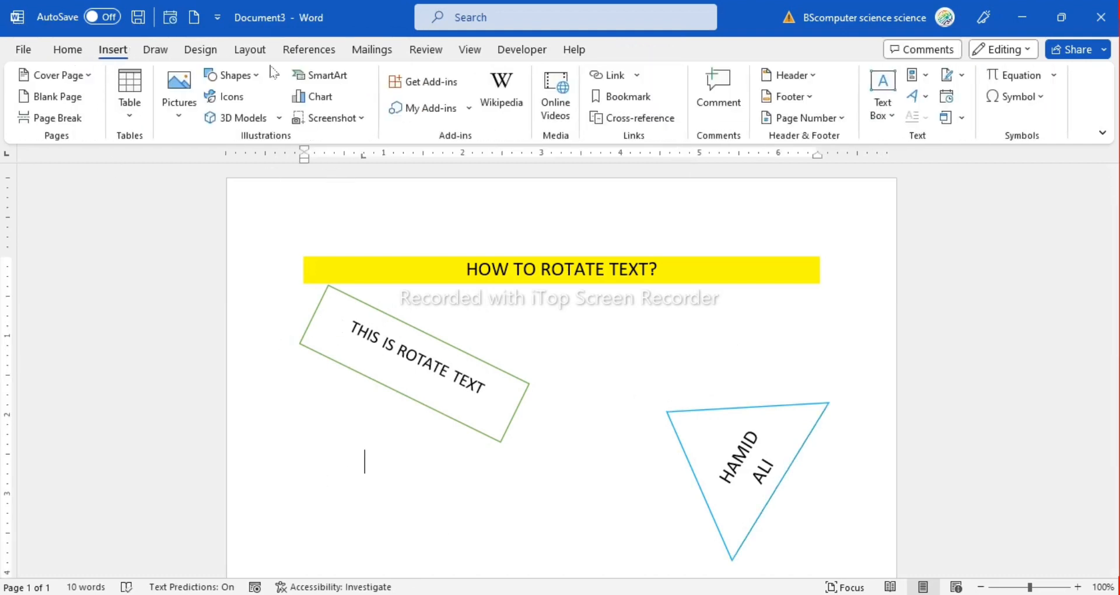
{"action": "left_click", "coordinate": [236, 75]}
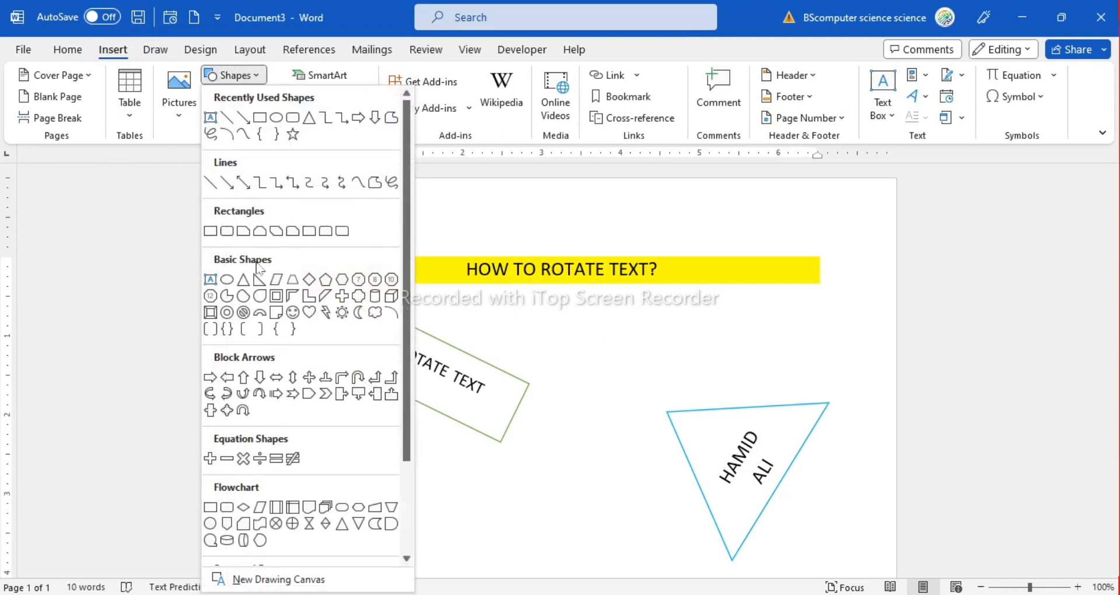
{"action": "left_click", "coordinate": [224, 230]}
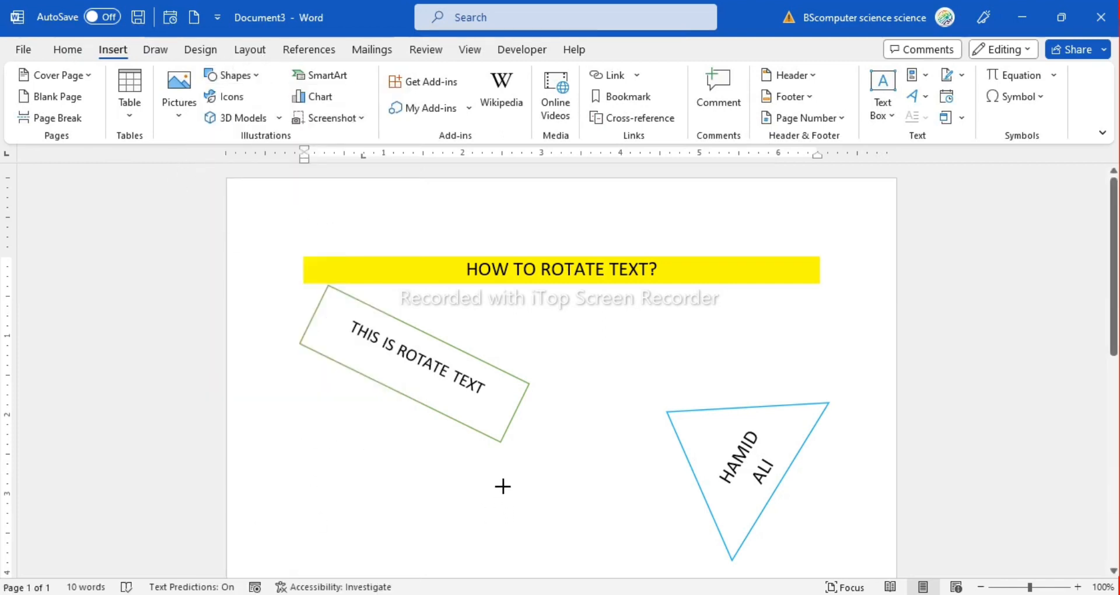
{"action": "key", "text": "Escape"}
Draw a parallelogram about 1.18" wide and 1.59" high below the rotated rectangle and apply the green-outlined white preset style
{"action": "left_click", "coordinate": [232, 75]}
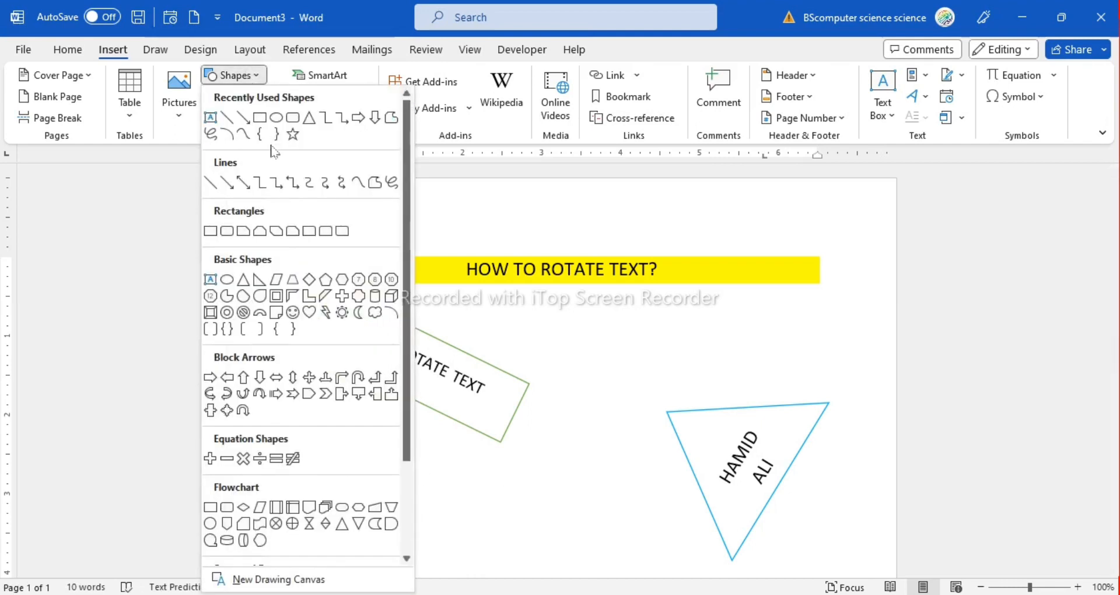
{"action": "left_click", "coordinate": [276, 280]}
{"action": "mouse_move", "coordinate": [343, 417]}
{"action": "left_mouse_down"}
{"action": "mouse_move", "coordinate": [400, 540]}
{"action": "mouse_move", "coordinate": [438, 544]}
{"action": "left_mouse_up"}
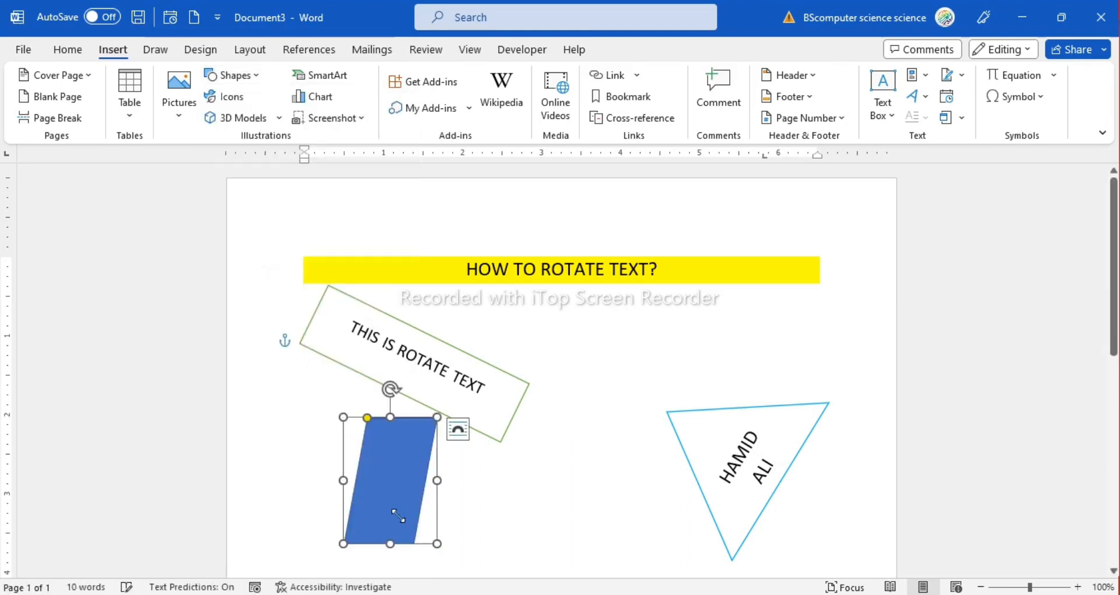
{"action": "left_click", "coordinate": [204, 96]}
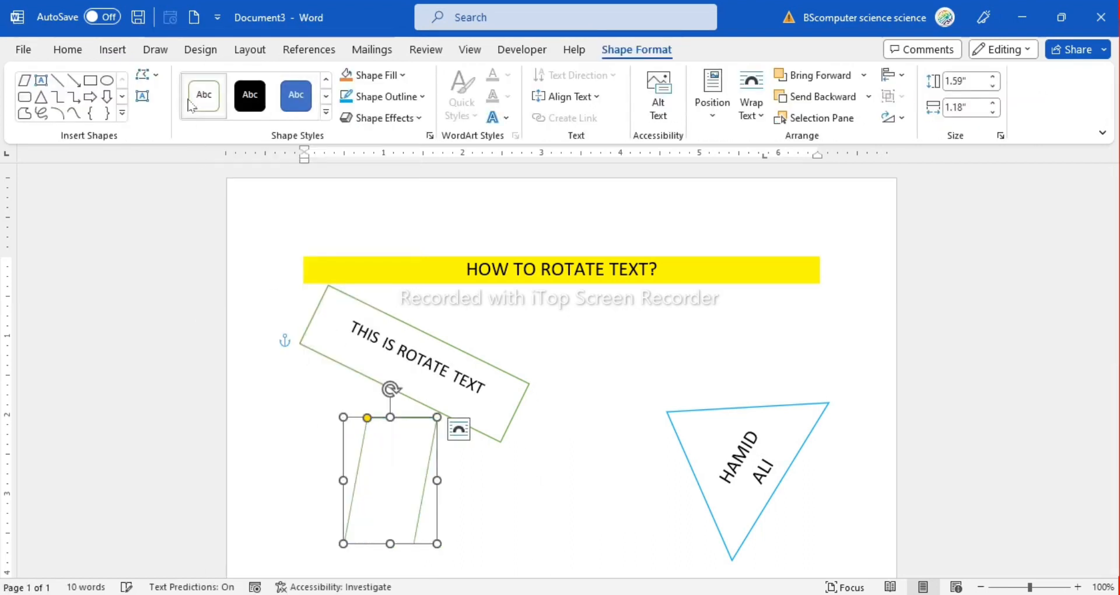
Add the text PAKISTAN inside the parallelogram
{"action": "right_click", "coordinate": [398, 472]}
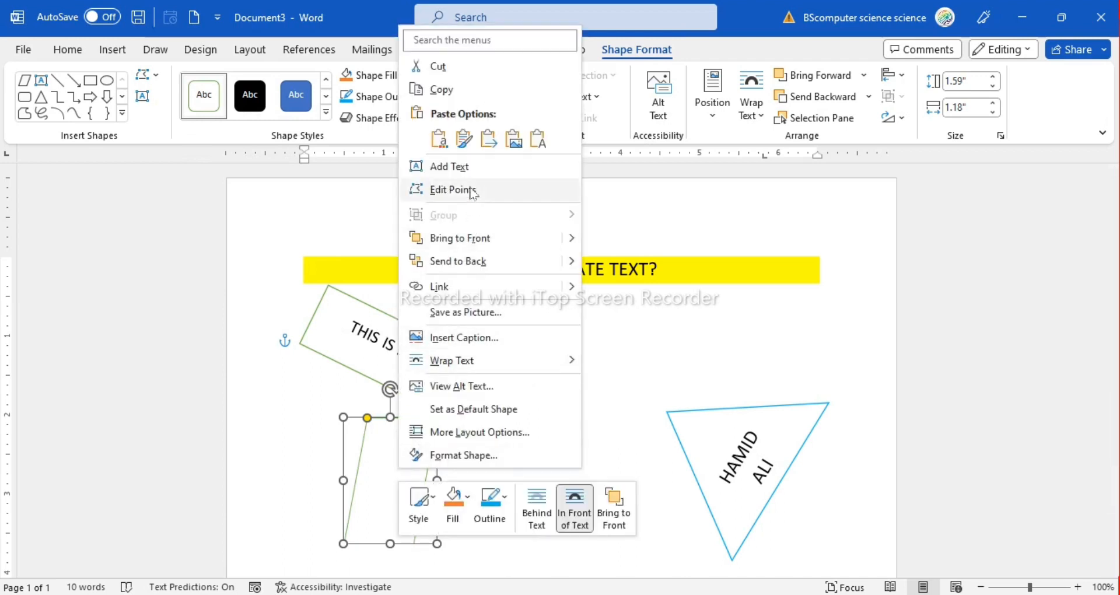
{"action": "left_click", "coordinate": [437, 164]}
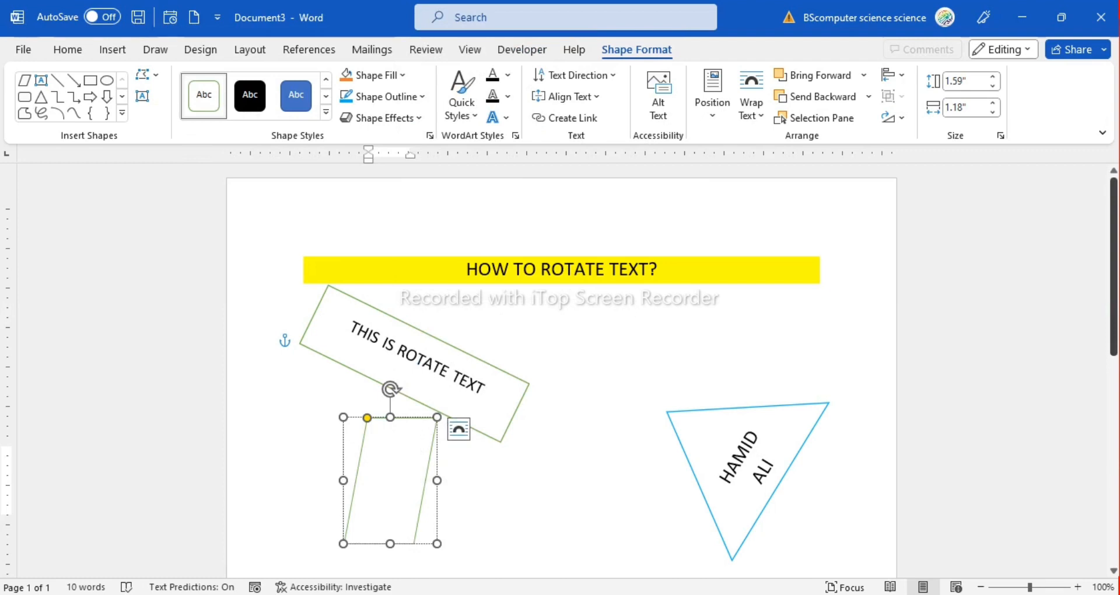
{"action": "type", "text": "PAKISTAN"}
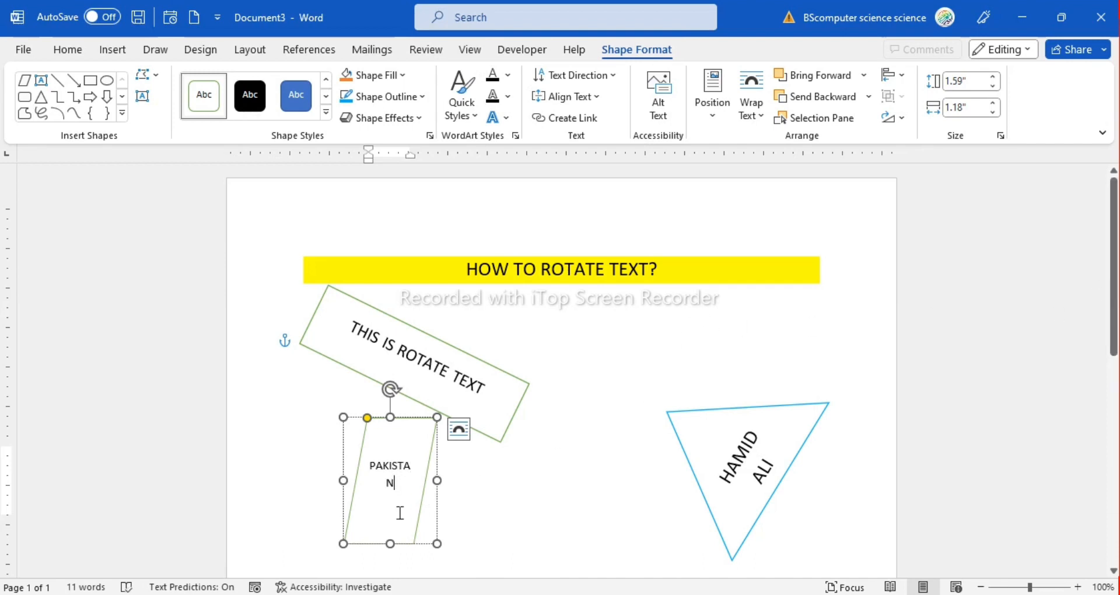
Widen the parallelogram to about 2.02" and reposition it lower beneath the rotated rectangle, tilted slightly counterclockwise
{"action": "left_click_drag", "start_coordinate": [437, 480], "coordinate": [501, 476]}
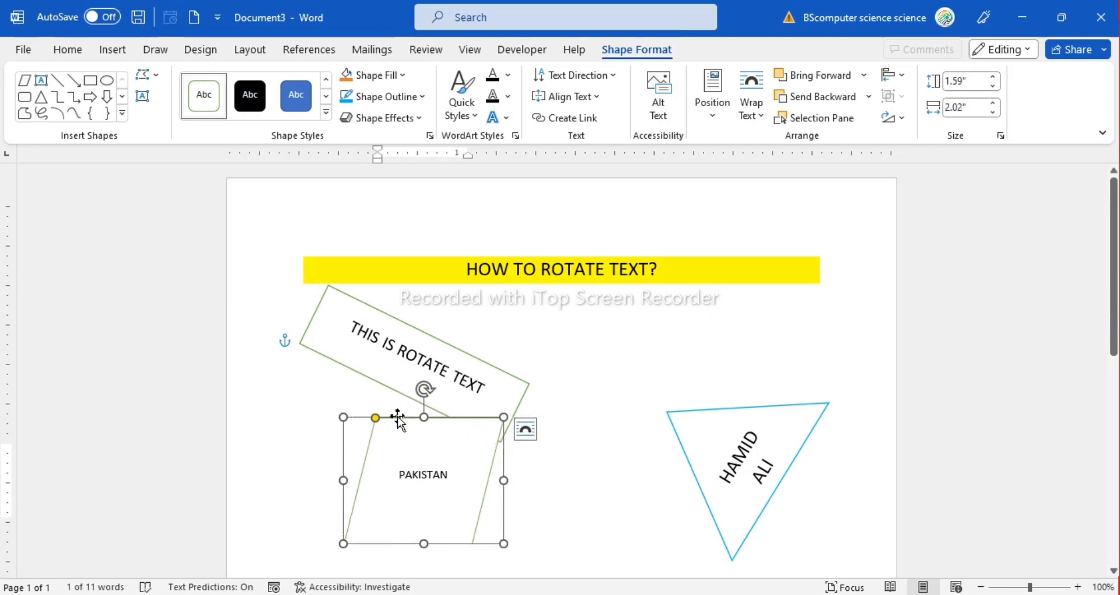
{"action": "left_click_drag", "start_coordinate": [398, 417], "coordinate": [391, 445]}
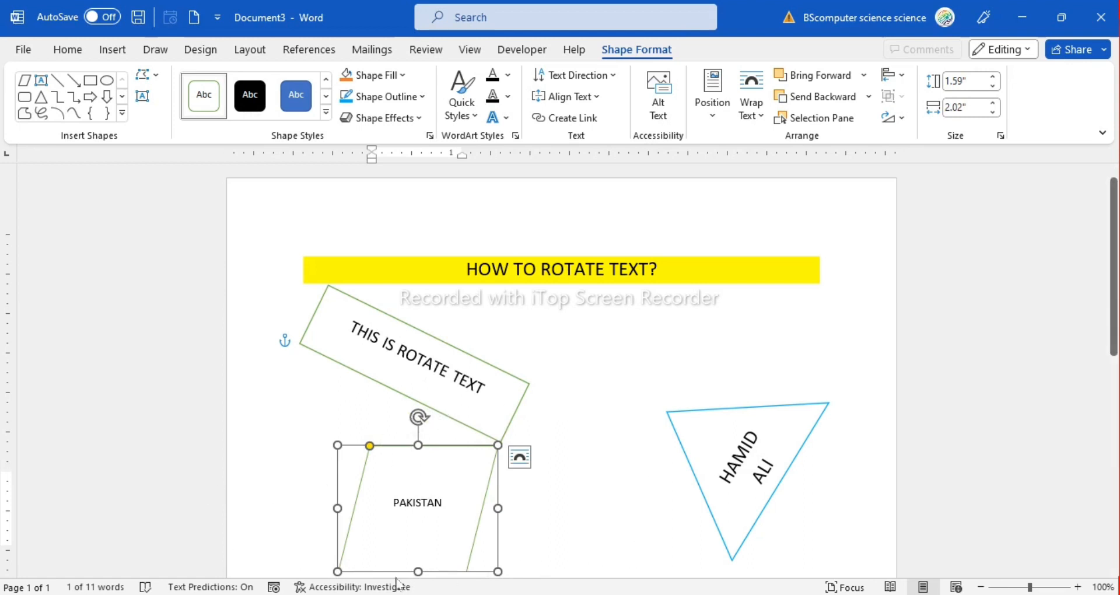
{"action": "mouse_move", "coordinate": [418, 417]}
{"action": "left_mouse_down"}
{"action": "mouse_move", "coordinate": [455, 425]}
{"action": "mouse_move", "coordinate": [460, 454]}
{"action": "mouse_move", "coordinate": [474, 438]}
{"action": "mouse_move", "coordinate": [402, 424]}
{"action": "left_mouse_up"}
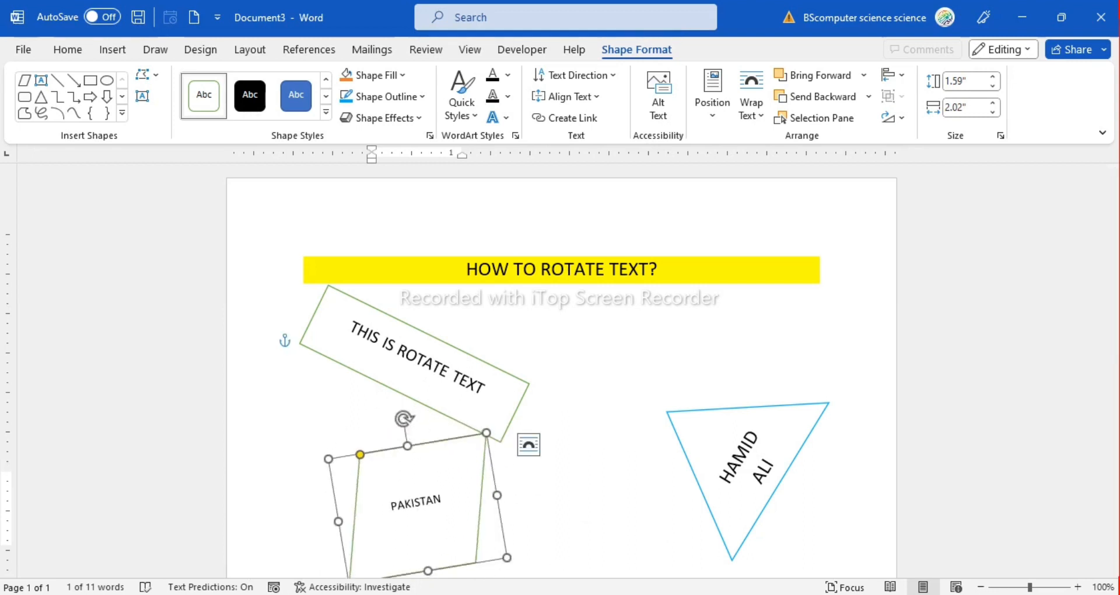
{"action": "key", "text": "super+shift+s"}
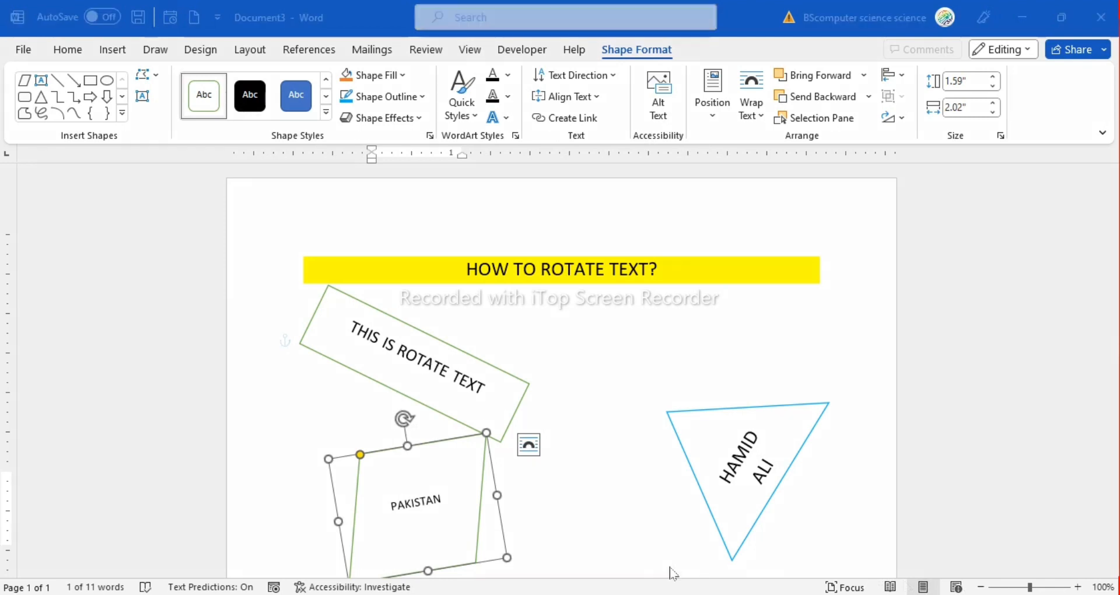
{"action": "mouse_move", "coordinate": [363, 391]}
{"action": "left_mouse_down"}
{"action": "mouse_move", "coordinate": [452, 437]}
{"action": "mouse_move", "coordinate": [457, 457]}
{"action": "mouse_move", "coordinate": [399, 418]}
{"action": "mouse_move", "coordinate": [368, 417]}
{"action": "mouse_move", "coordinate": [407, 443]}
{"action": "mouse_move", "coordinate": [378, 403]}
{"action": "mouse_move", "coordinate": [360, 408]}
{"action": "mouse_move", "coordinate": [358, 398]}
{"action": "left_mouse_up"}
{"action": "key", "text": "ctrl+z"}
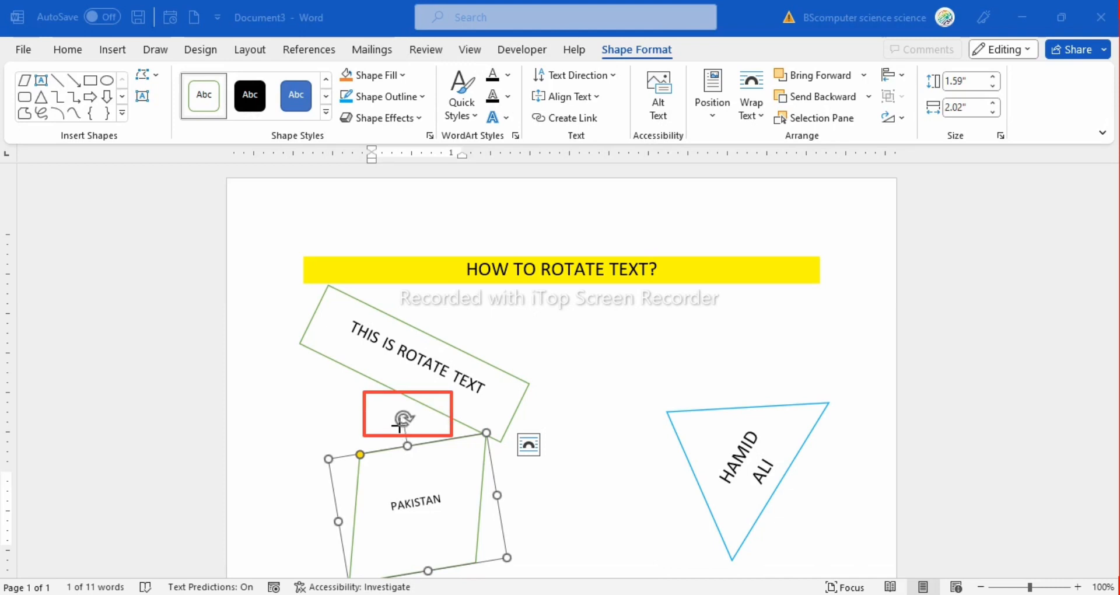
{"action": "left_click", "coordinate": [619, 577]}
Rotate the parallelogram freehand clockwise with its text so that PAKISTAN slopes steeply down to the right
{"action": "left_click", "coordinate": [404, 416]}
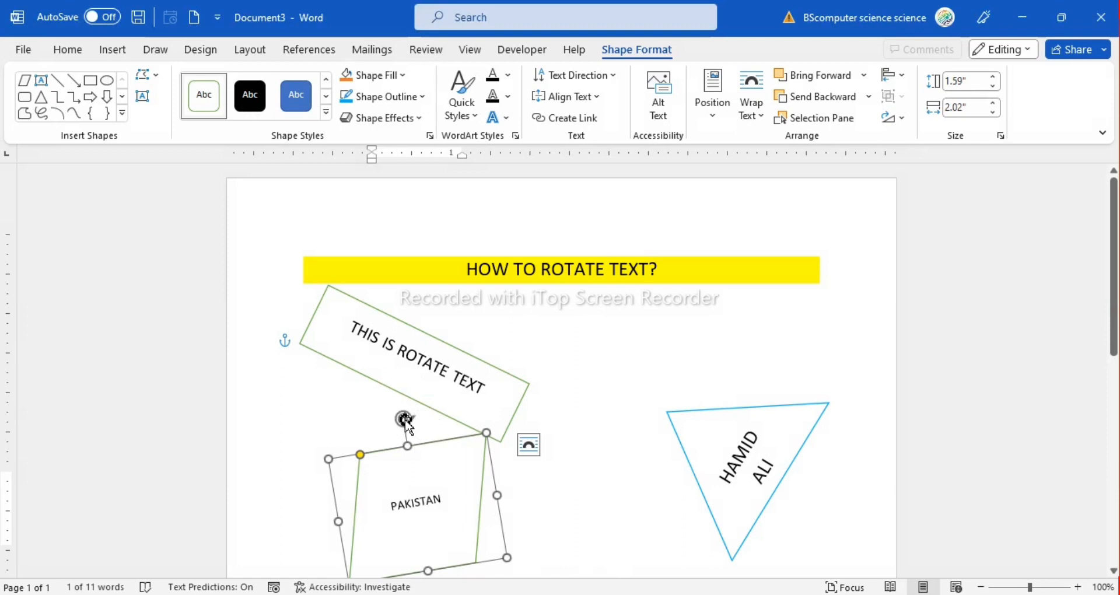
{"action": "left_click_drag", "start_coordinate": [405, 418], "coordinate": [496, 468]}
{"action": "left_click", "coordinate": [602, 500]}
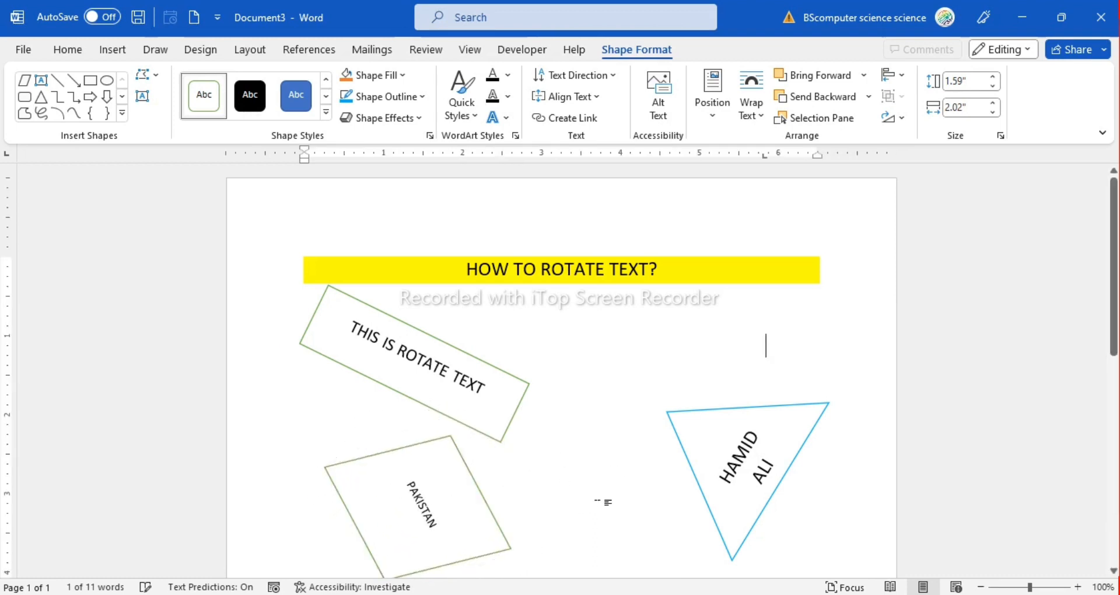
Set the outline of the PAKISTAN parallelogram to the standard red color
{"action": "double_click", "coordinate": [376, 489]}
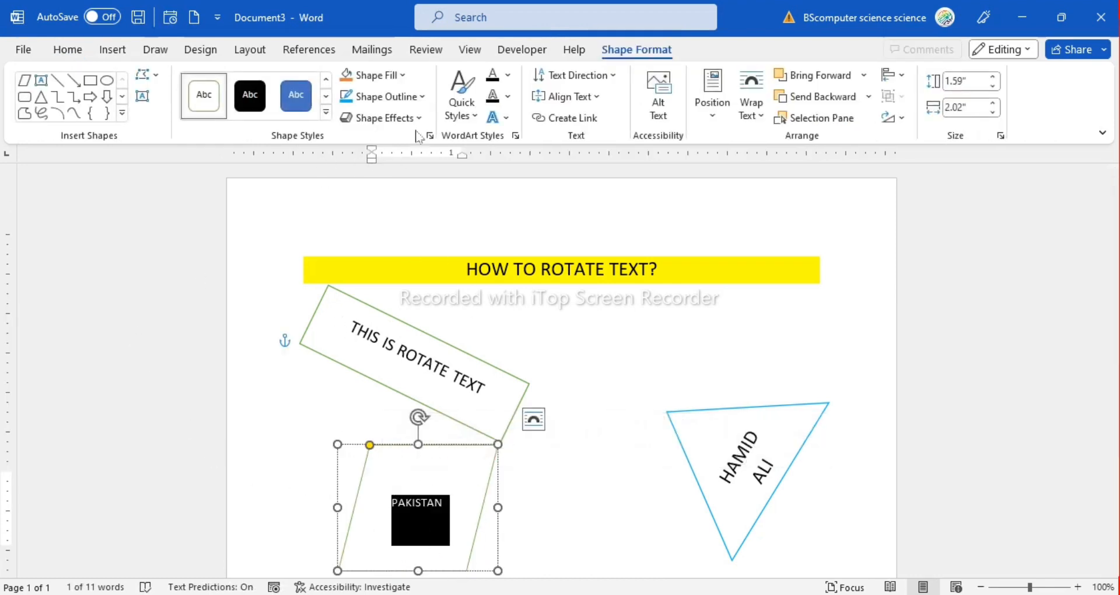
{"action": "left_click", "coordinate": [422, 97]}
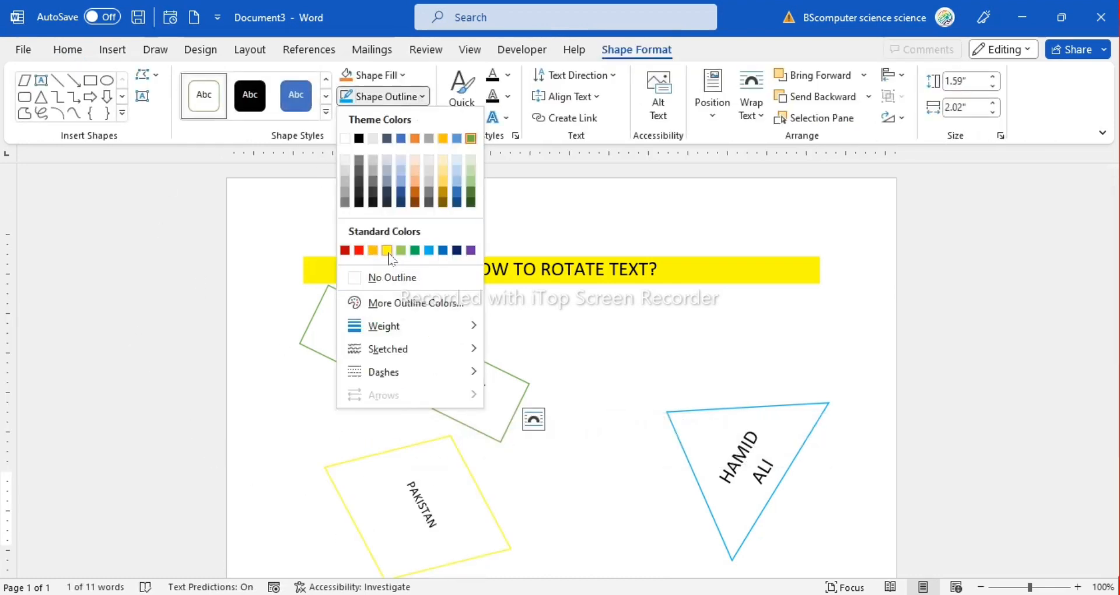
{"action": "left_click", "coordinate": [357, 250]}
{"action": "left_click", "coordinate": [554, 418]}
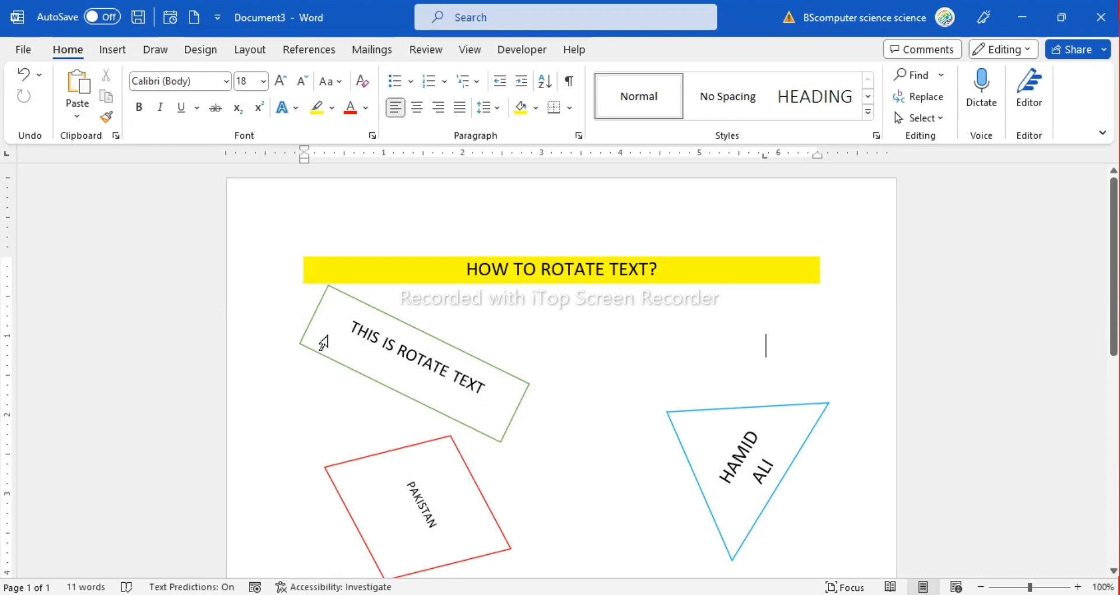
Fill the rotated rectangle containing THIS IS ROTATE TEXT with the orange theme color
{"action": "left_click", "coordinate": [345, 327]}
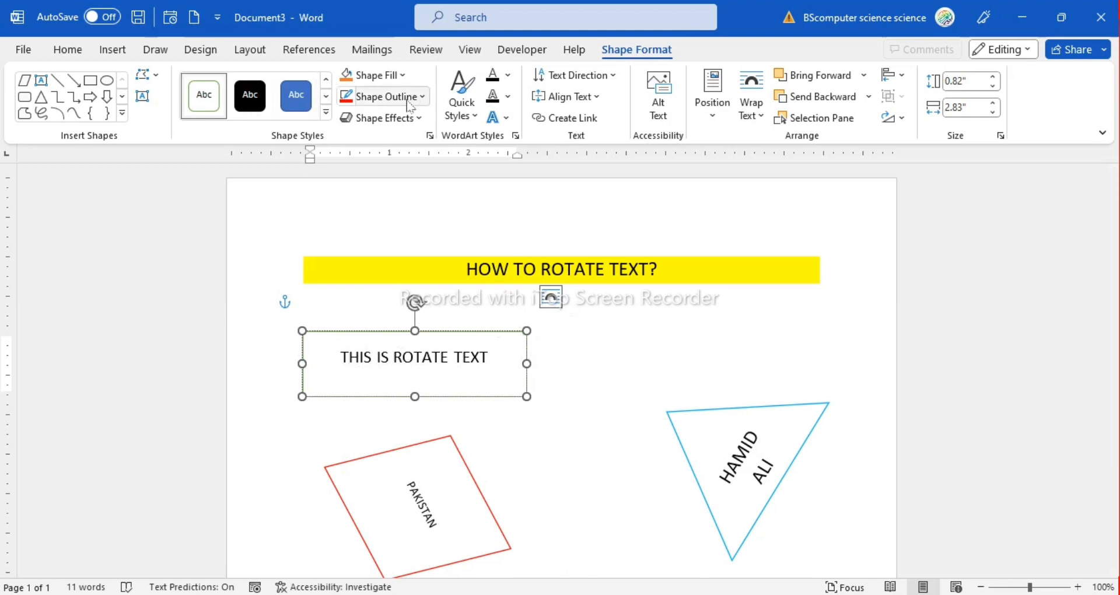
{"action": "left_click", "coordinate": [409, 73]}
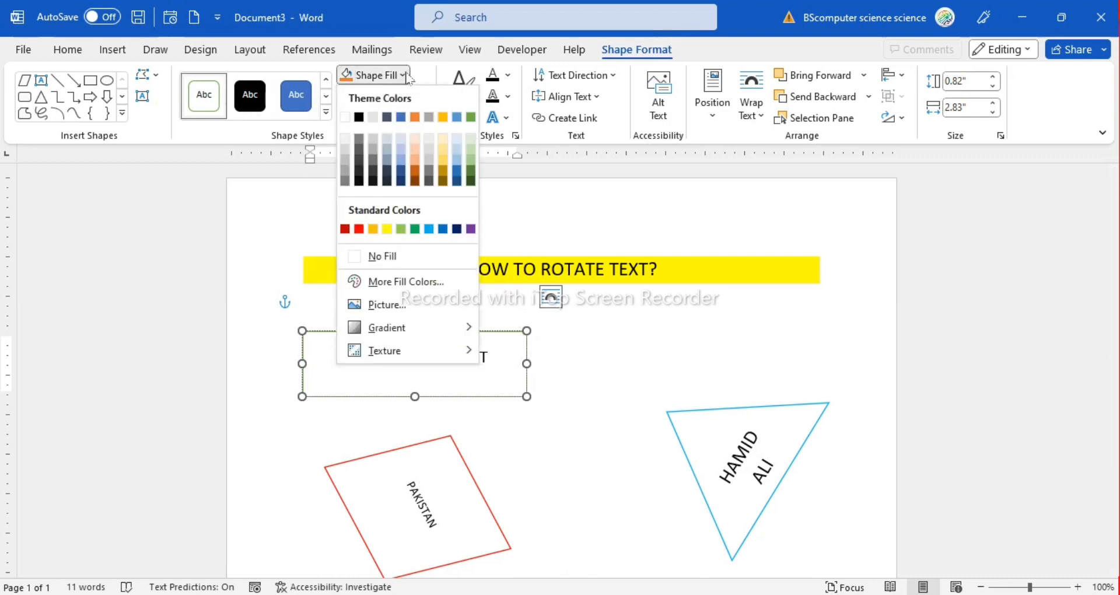
{"action": "left_click", "coordinate": [417, 120]}
{"action": "left_click", "coordinate": [643, 382]}
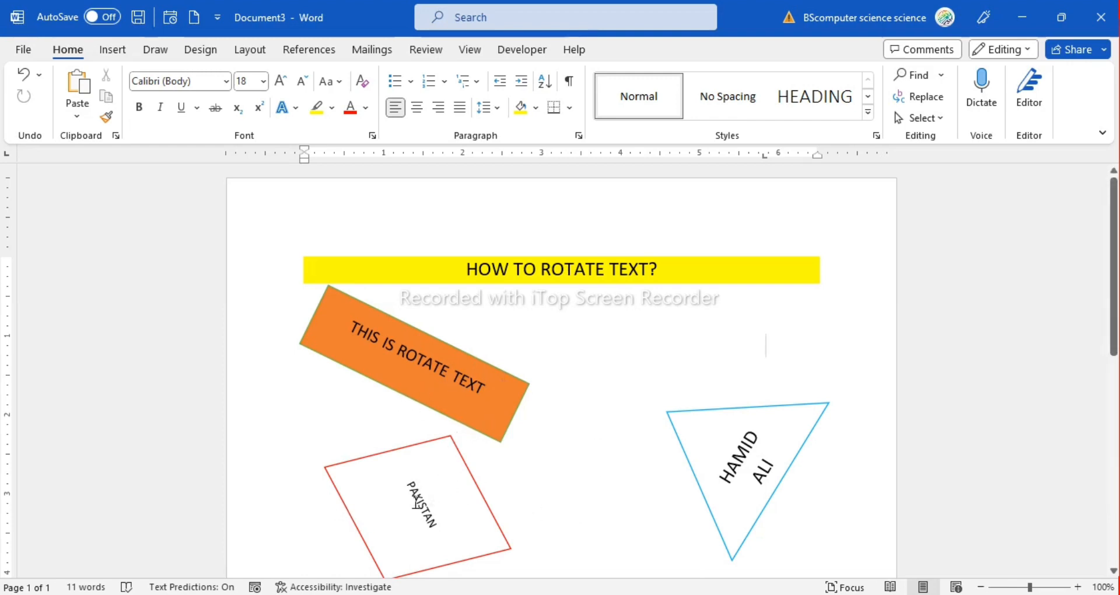
Set the font size of the text PAKISTAN in the parallelogram to 20
{"action": "left_click_drag", "start_coordinate": [414, 493], "coordinate": [390, 511]}
{"action": "left_click", "coordinate": [112, 49]}
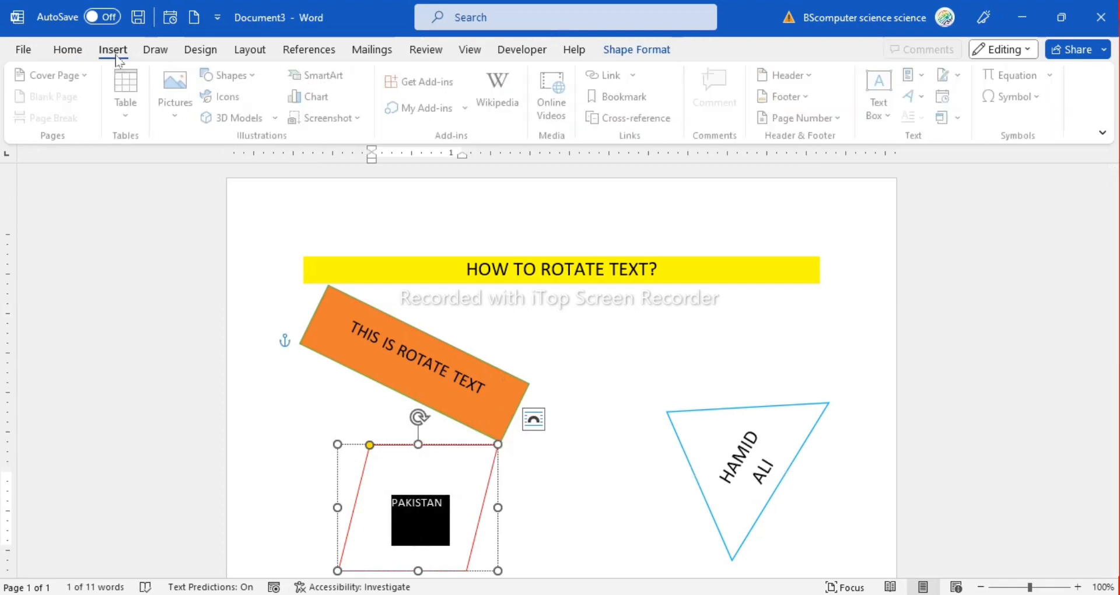
{"action": "left_click", "coordinate": [67, 50]}
{"action": "left_click", "coordinate": [280, 81]}
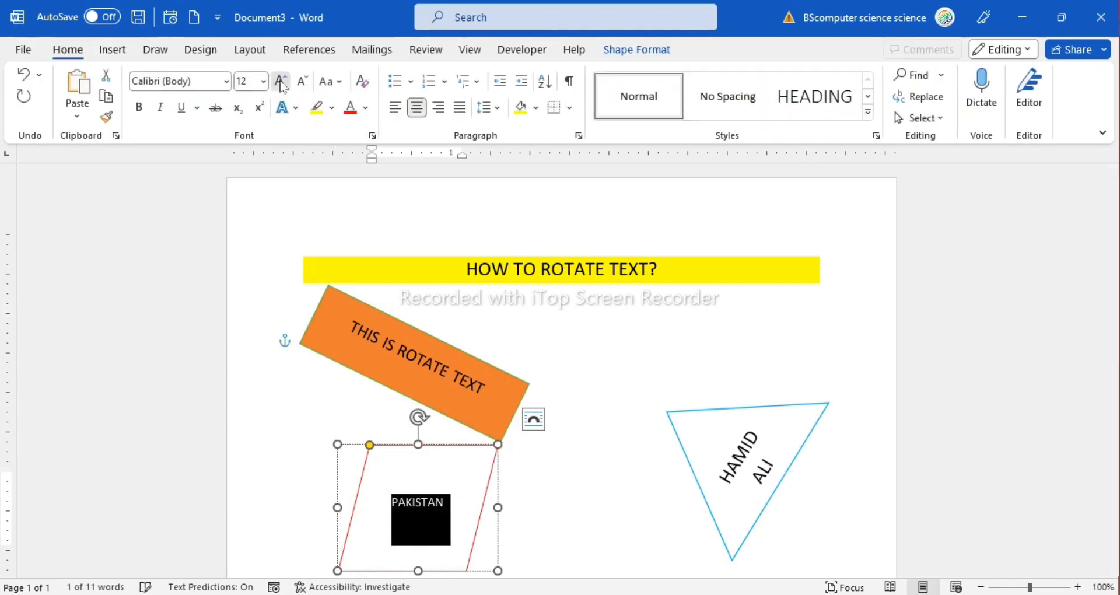
{"action": "left_click", "coordinate": [281, 82]}
{"action": "left_click", "coordinate": [281, 81]}
{"action": "left_click", "coordinate": [280, 82]}
{"action": "left_click", "coordinate": [280, 82]}
{"action": "left_click", "coordinate": [280, 81]}
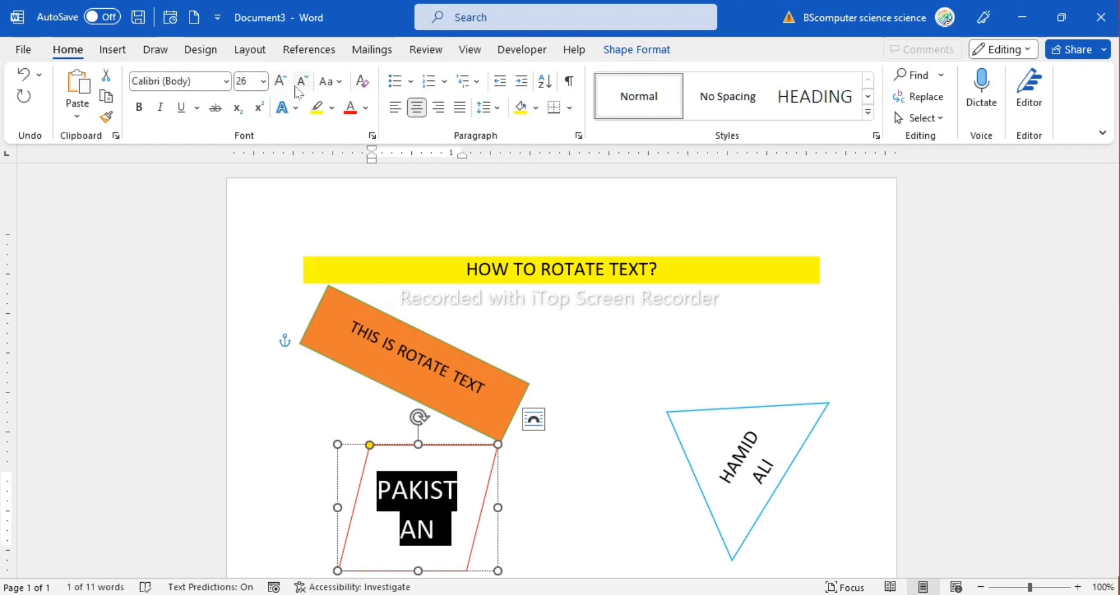
{"action": "left_click", "coordinate": [300, 83]}
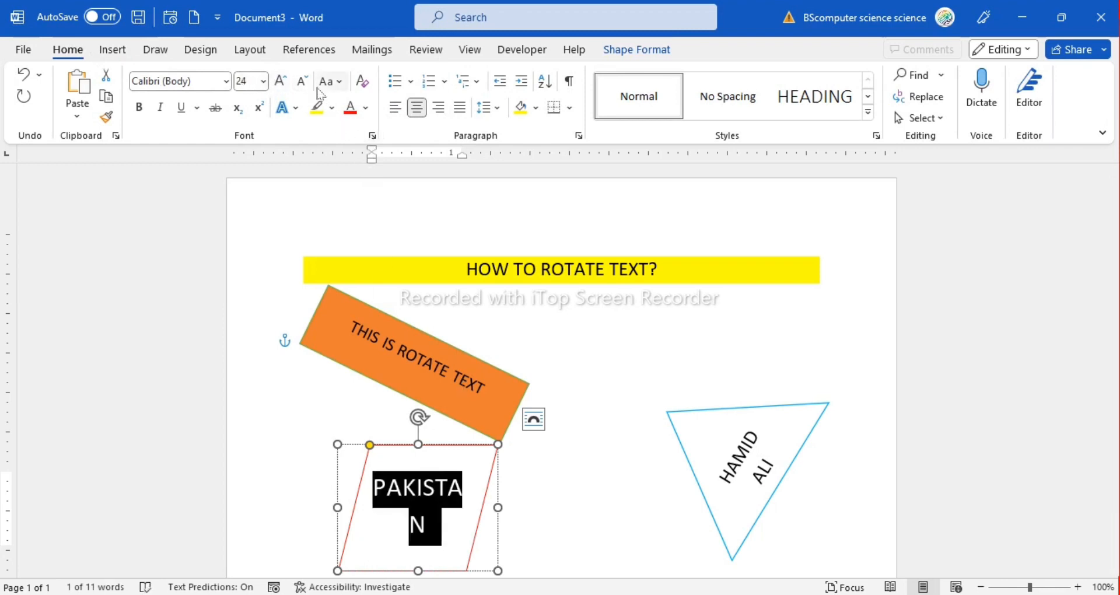
{"action": "left_click", "coordinate": [302, 82]}
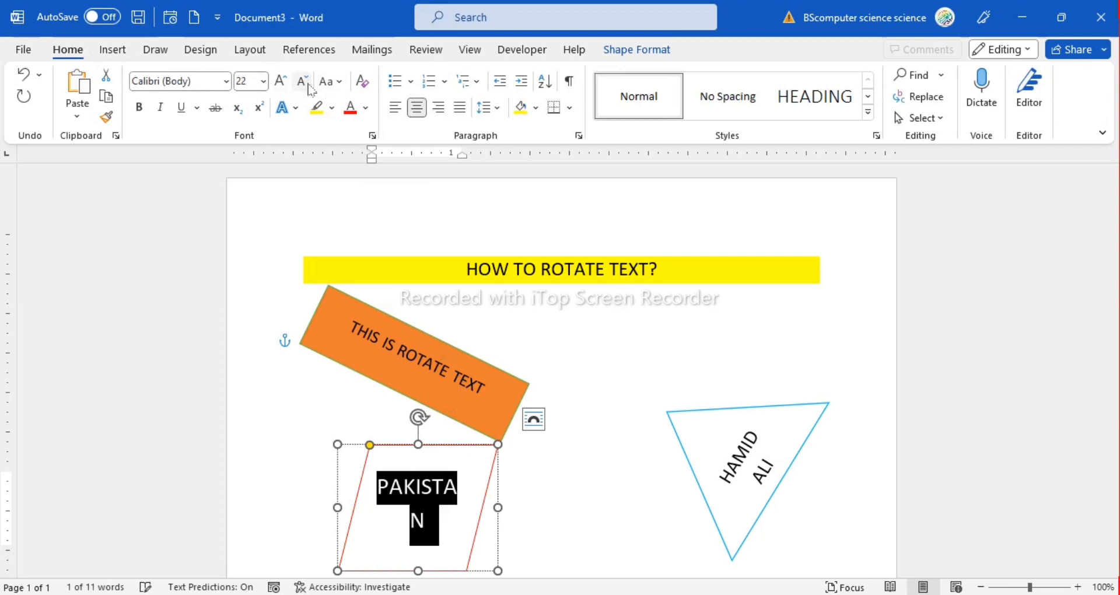
{"action": "left_click", "coordinate": [303, 83]}
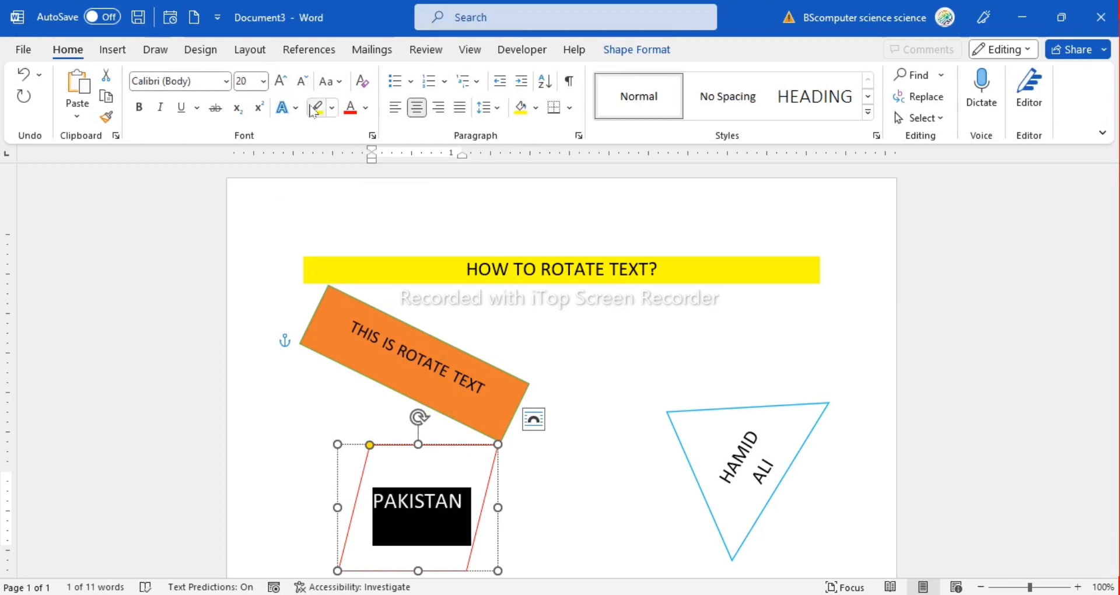
Try a yellow highlight on the text PAKISTAN, and set the highlight back to No Color
{"action": "left_click", "coordinate": [317, 108]}
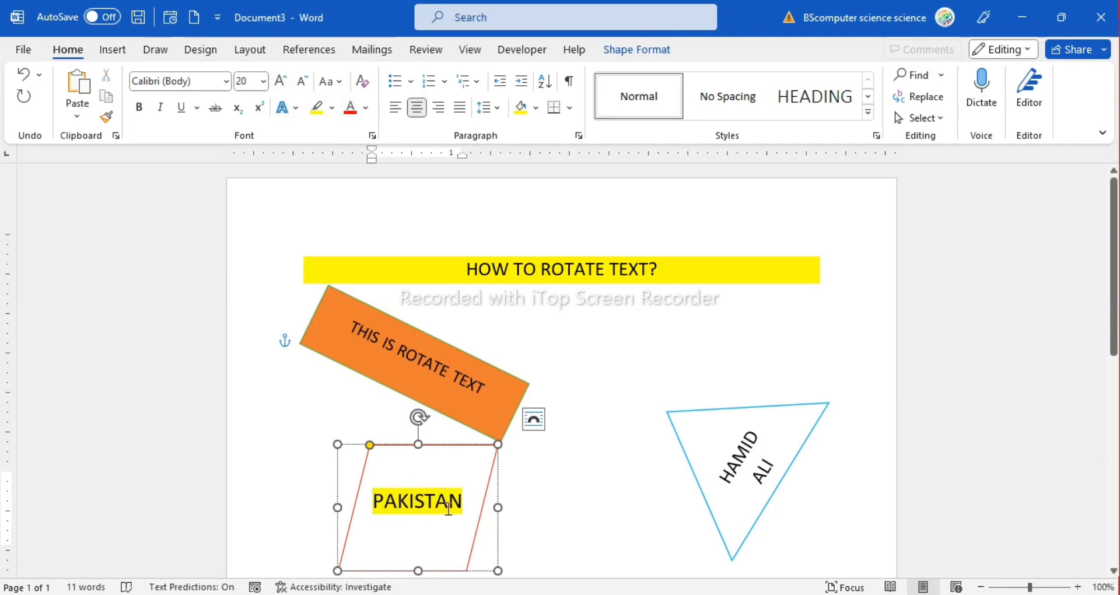
{"action": "left_click", "coordinate": [332, 107]}
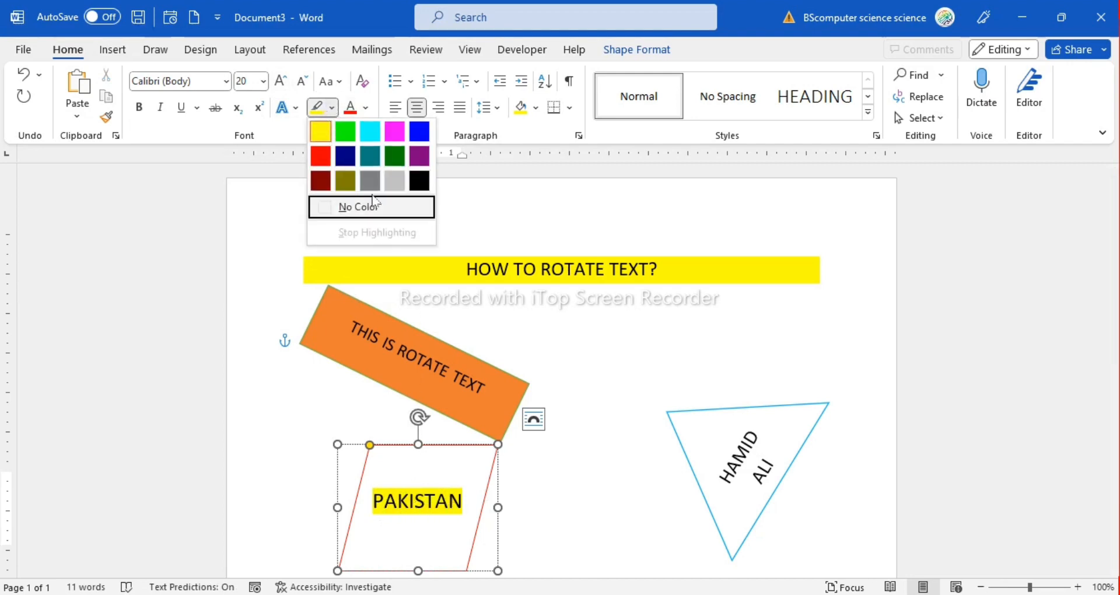
{"action": "left_click", "coordinate": [333, 207]}
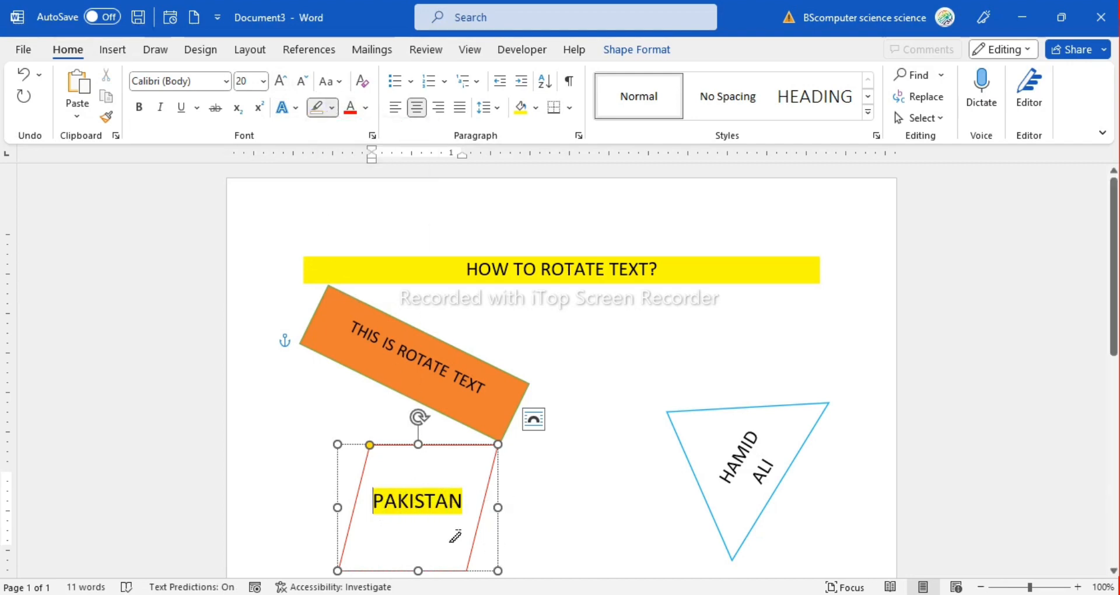
{"action": "left_click_drag", "start_coordinate": [483, 500], "coordinate": [479, 472]}
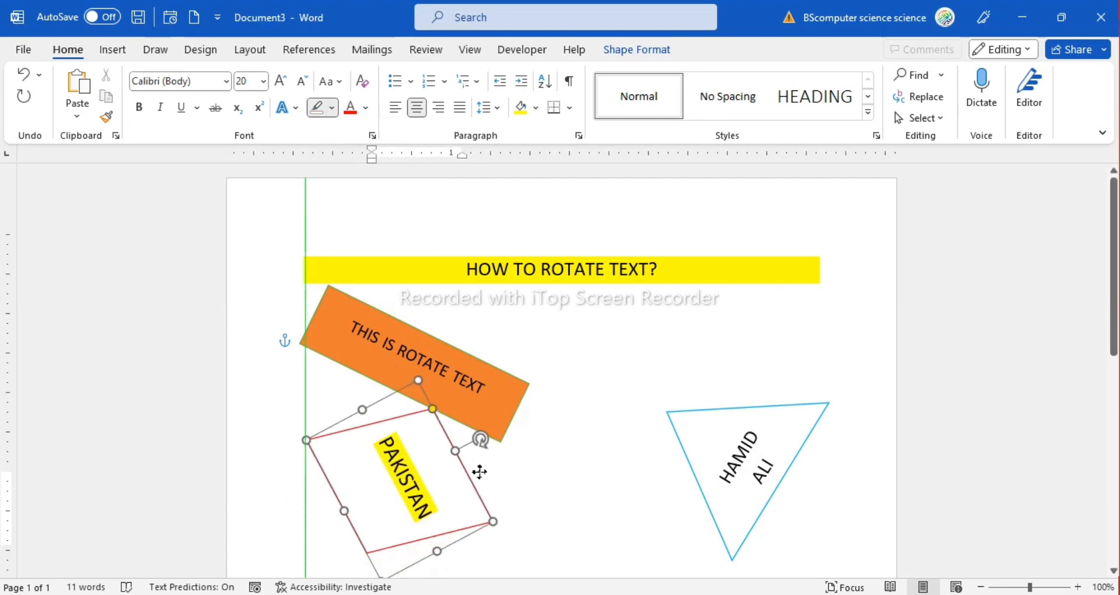
{"action": "double_click", "coordinate": [402, 478]}
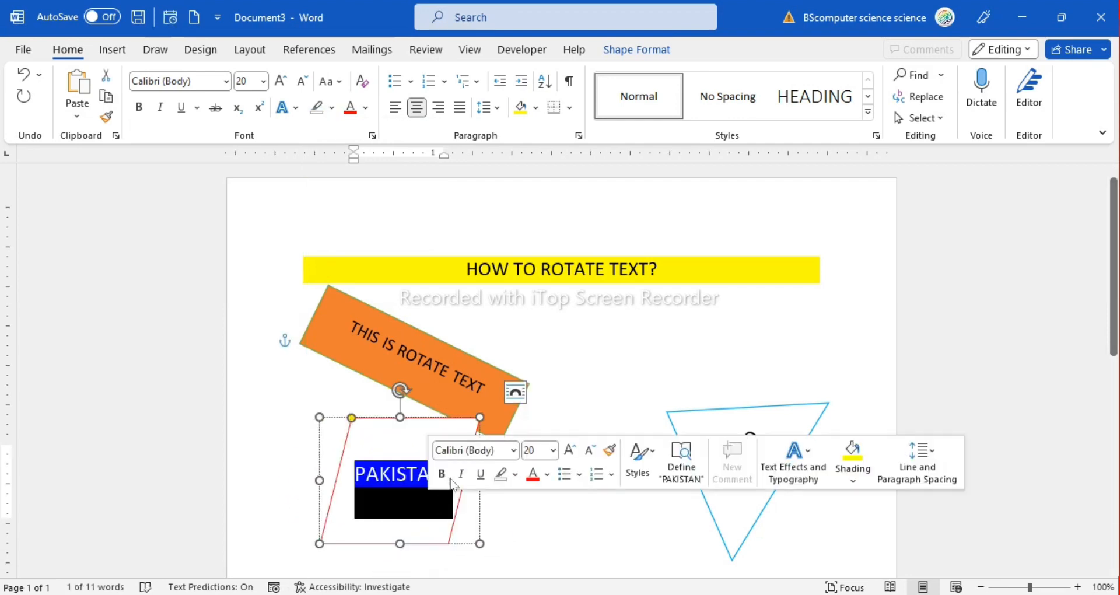
{"action": "left_click", "coordinate": [332, 108]}
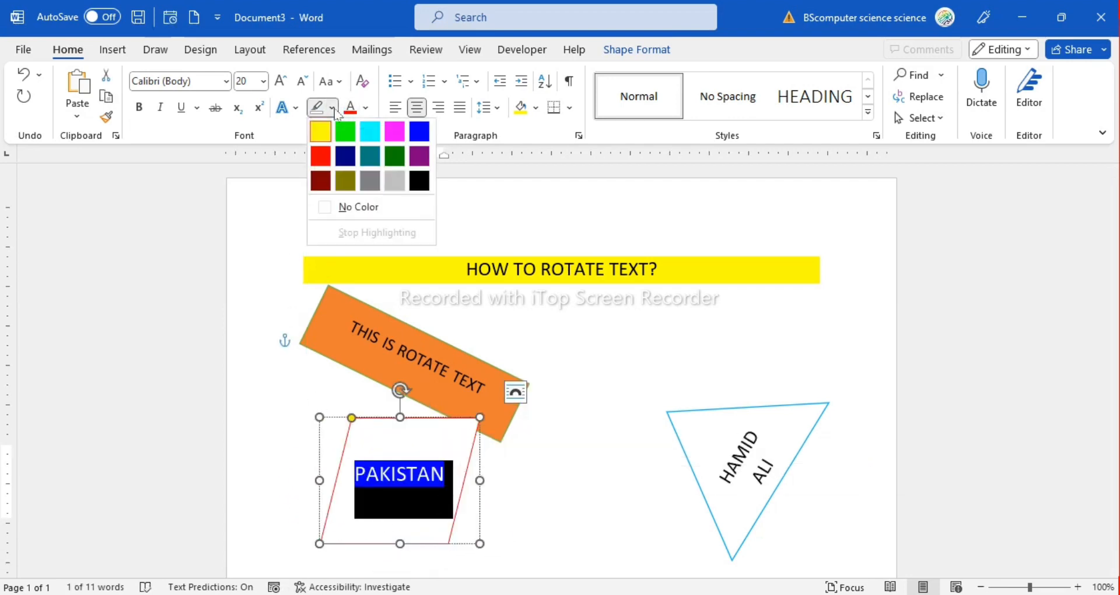
{"action": "left_click", "coordinate": [378, 205]}
{"action": "left_click", "coordinate": [435, 464]}
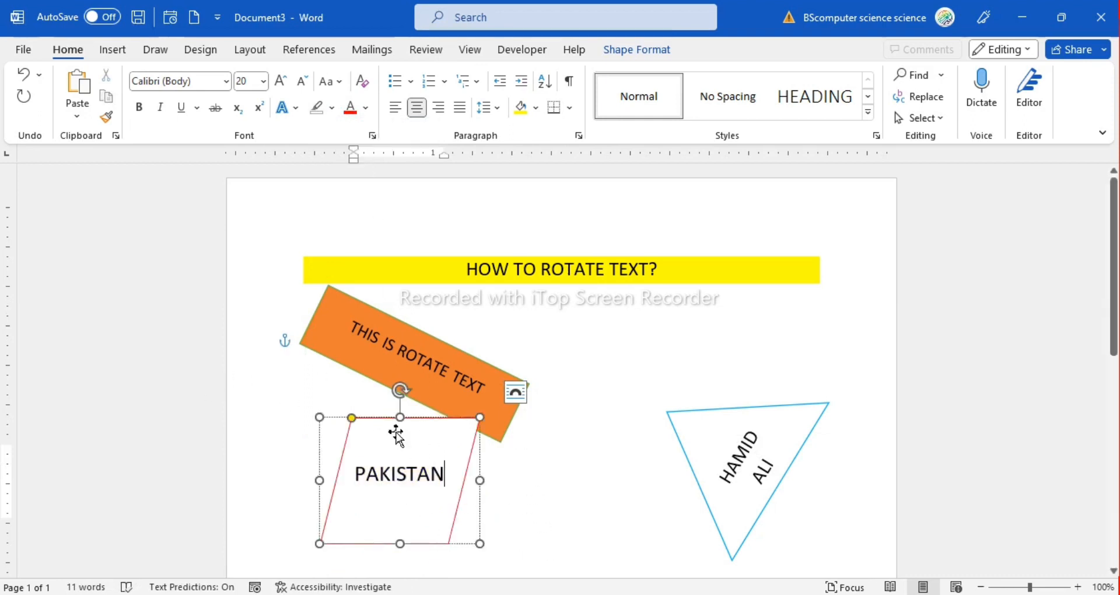
Move the PAKISTAN parallelogram down below the orange rectangle and fill it with the green theme color
{"action": "left_click_drag", "start_coordinate": [383, 418], "coordinate": [385, 460]}
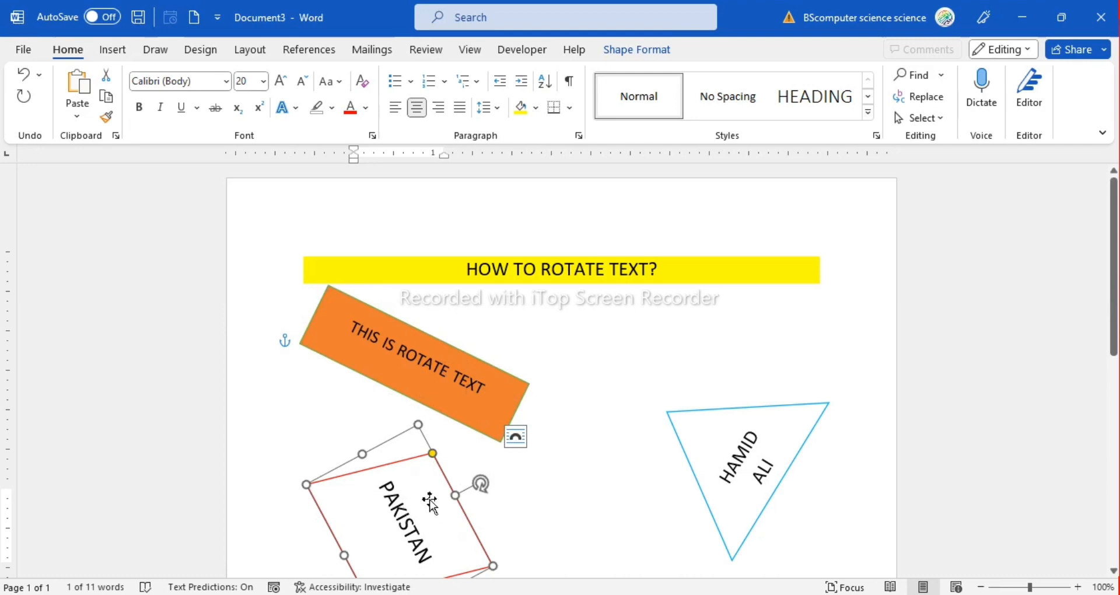
{"action": "scroll", "coordinate": [443, 499], "scroll_direction": "down", "scroll_amount": 3}
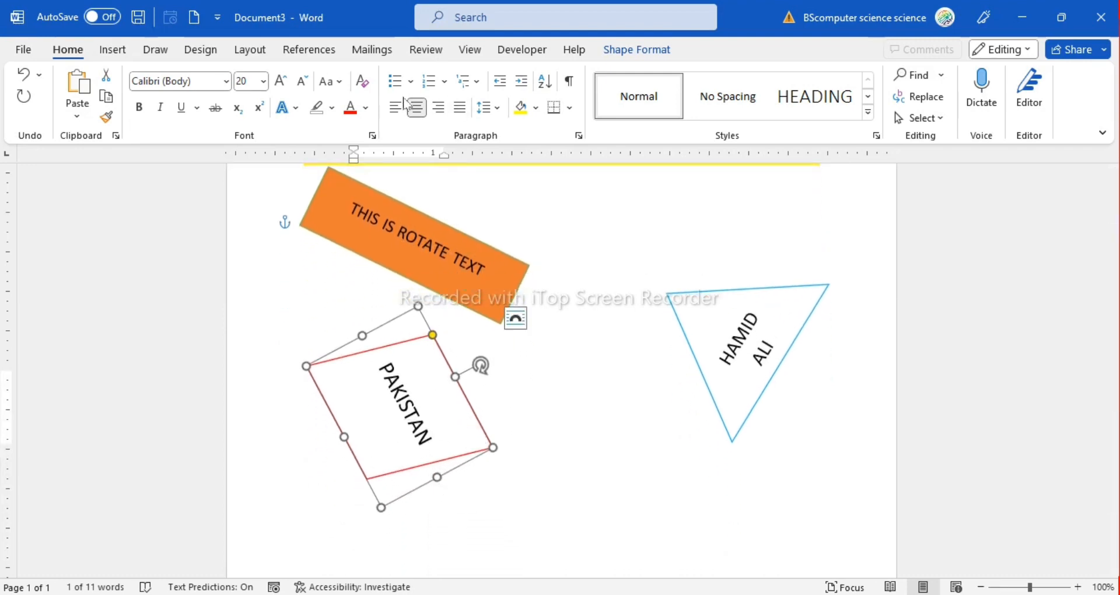
{"action": "double_click", "coordinate": [400, 355]}
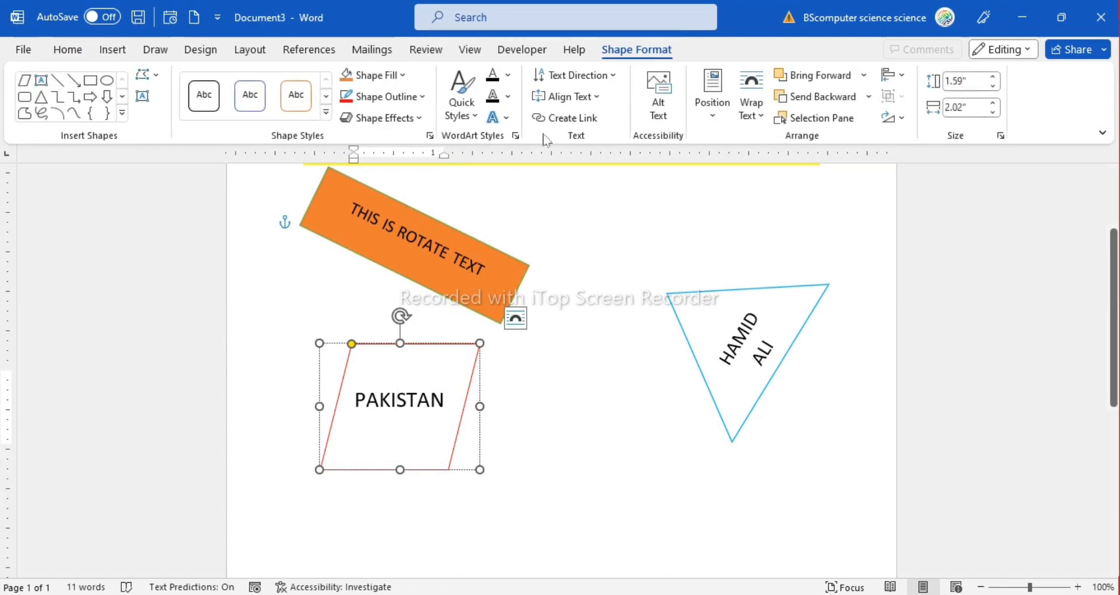
{"action": "left_click", "coordinate": [402, 74]}
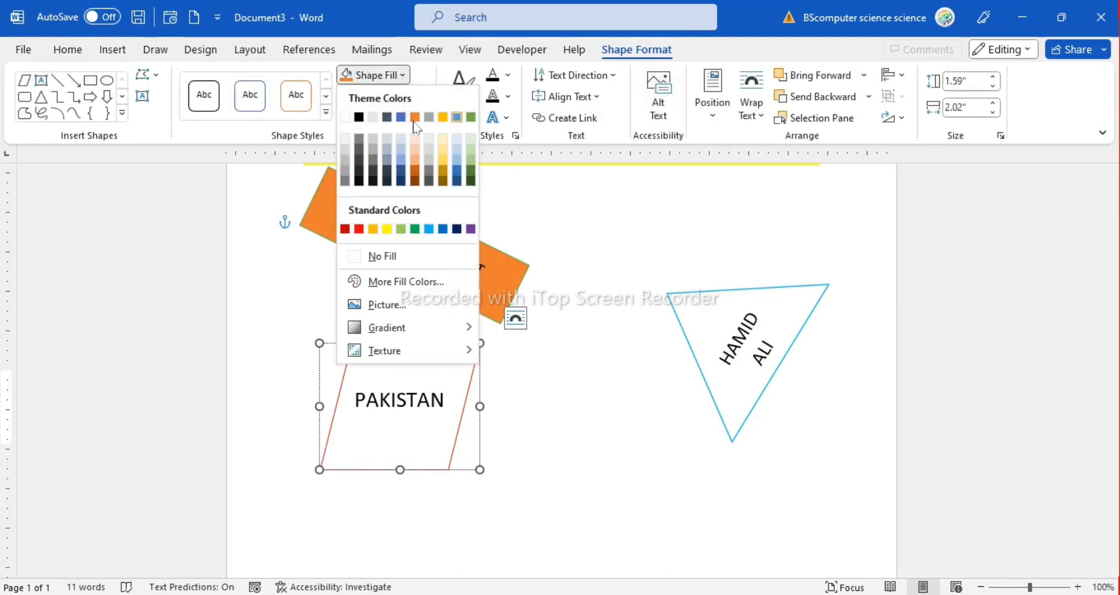
{"action": "left_click", "coordinate": [466, 120]}
{"action": "left_click", "coordinate": [597, 469]}
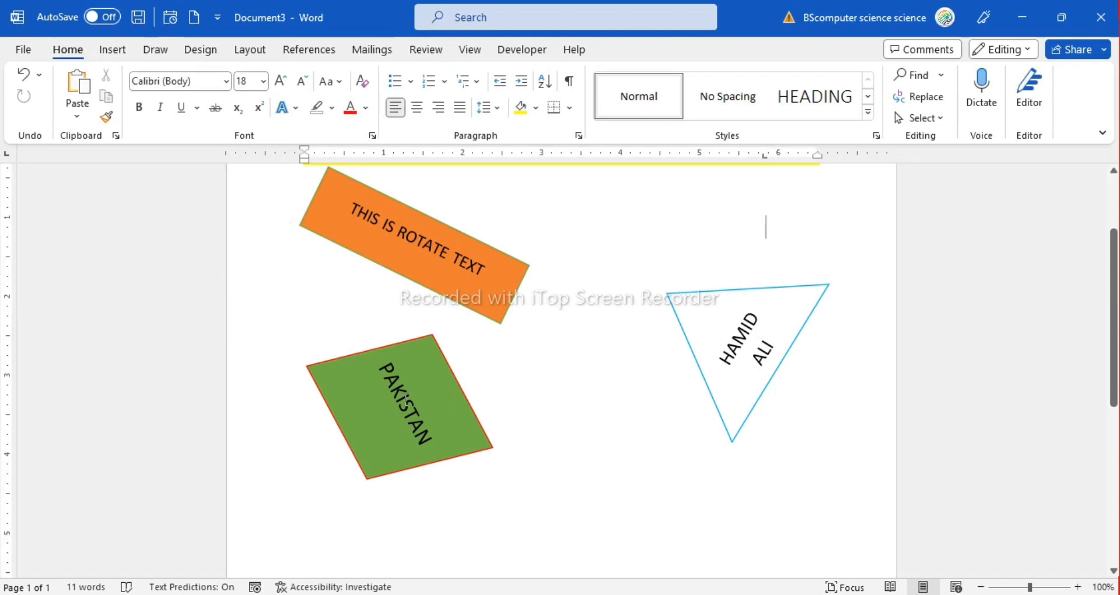
Fill the rotated triangle with the standard yellow color
{"action": "left_click", "coordinate": [407, 398]}
{"action": "left_click", "coordinate": [533, 400]}
{"action": "left_click", "coordinate": [716, 344]}
{"action": "key", "text": "Escape"}
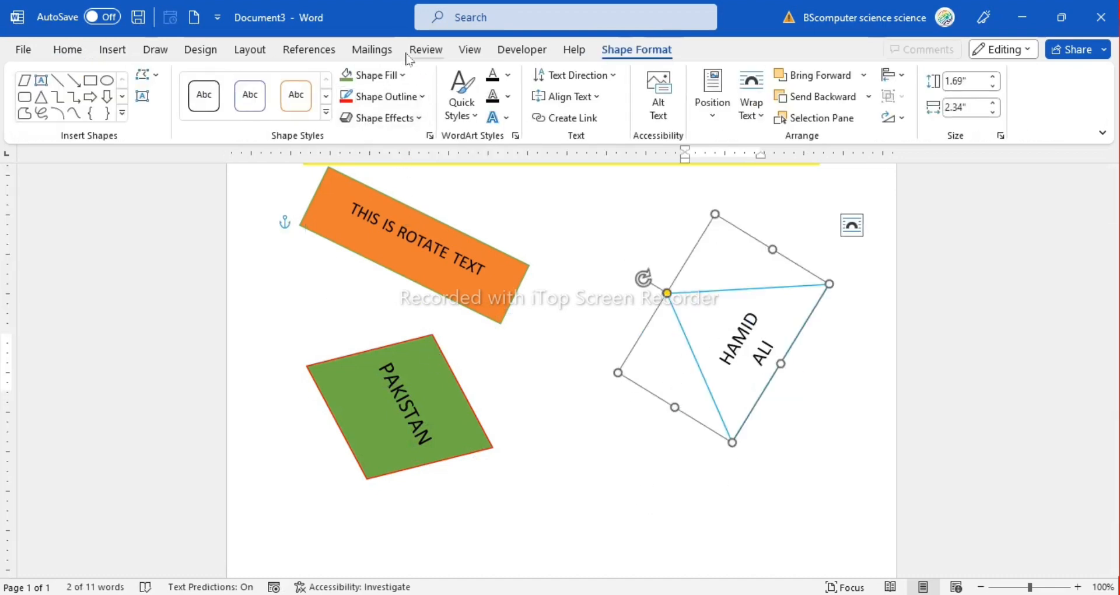
{"action": "left_click", "coordinate": [394, 75]}
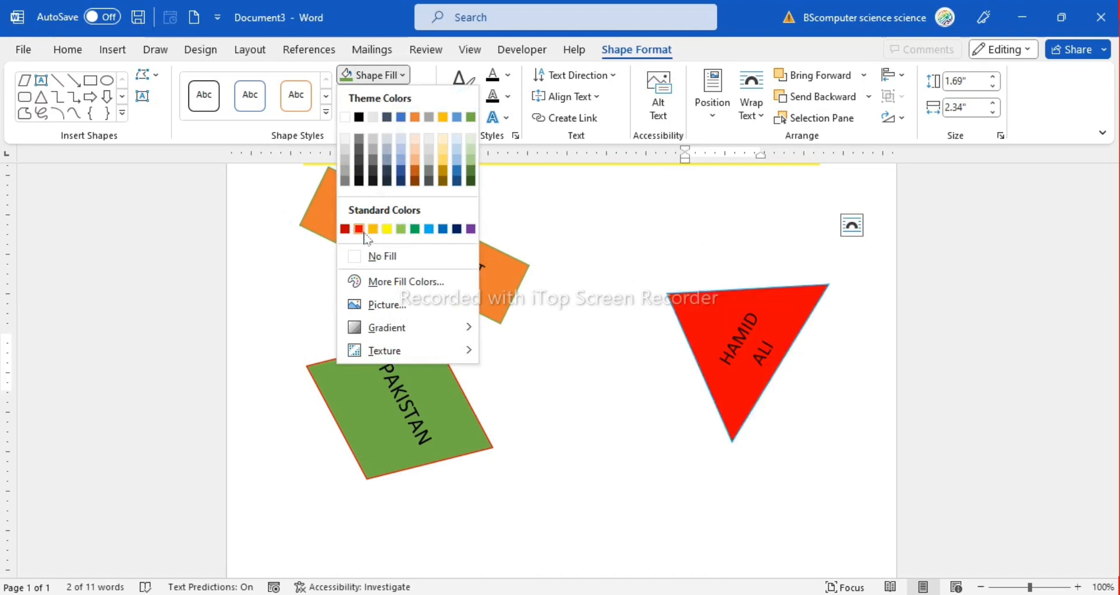
{"action": "left_click", "coordinate": [386, 229]}
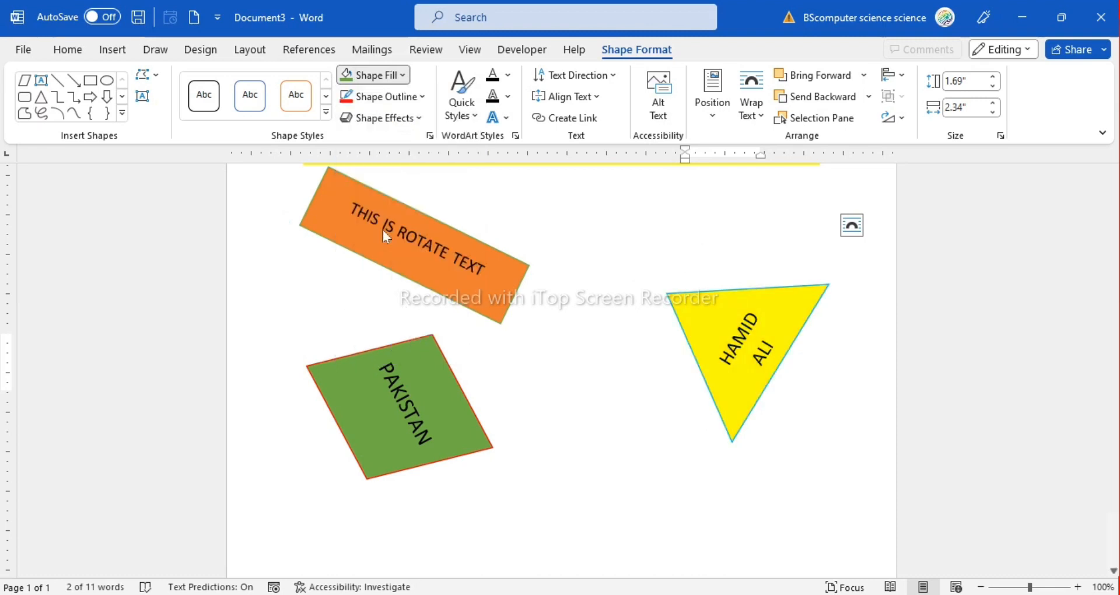
{"action": "left_click", "coordinate": [630, 464]}
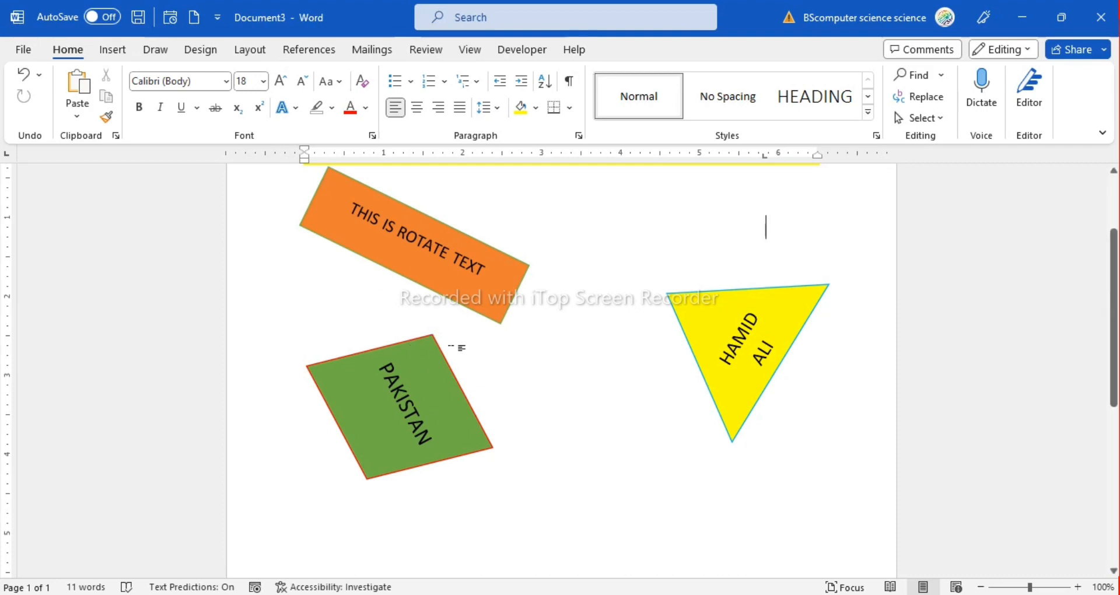
Set the outline of the PAKISTAN parallelogram to a lighter shade of the black theme color
{"action": "left_click", "coordinate": [369, 348]}
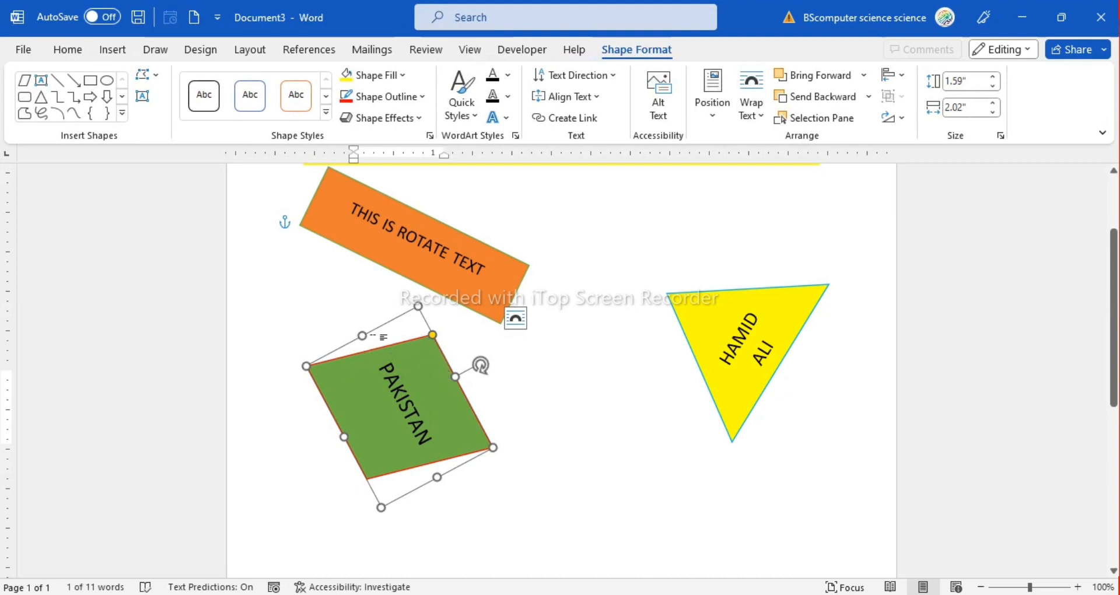
{"action": "left_click", "coordinate": [714, 309]}
{"action": "left_click", "coordinate": [426, 349]}
{"action": "left_click", "coordinate": [421, 96]}
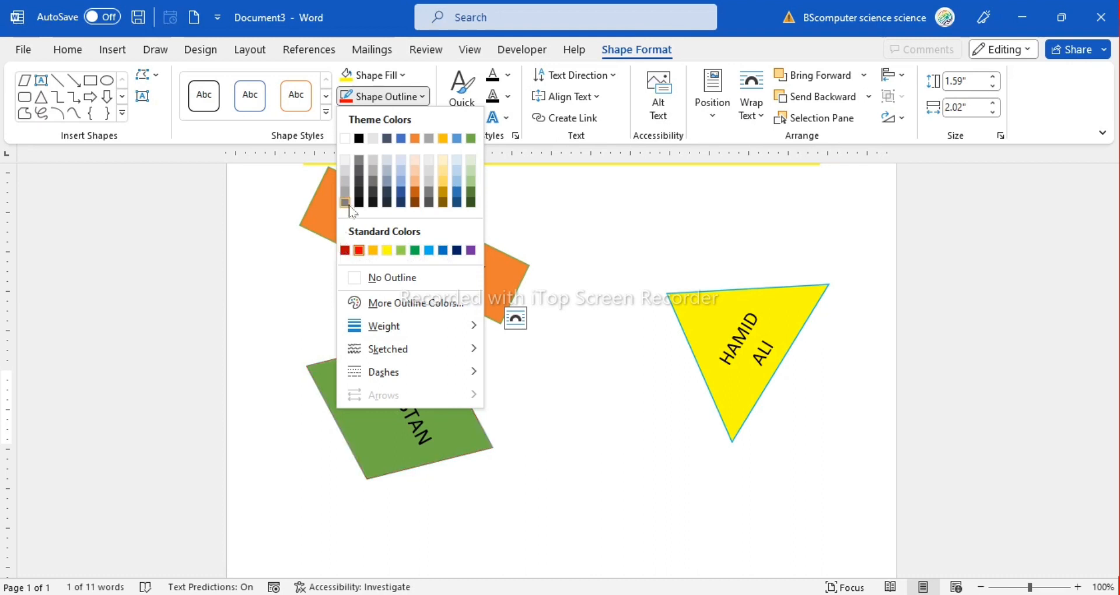
{"action": "left_click", "coordinate": [364, 193]}
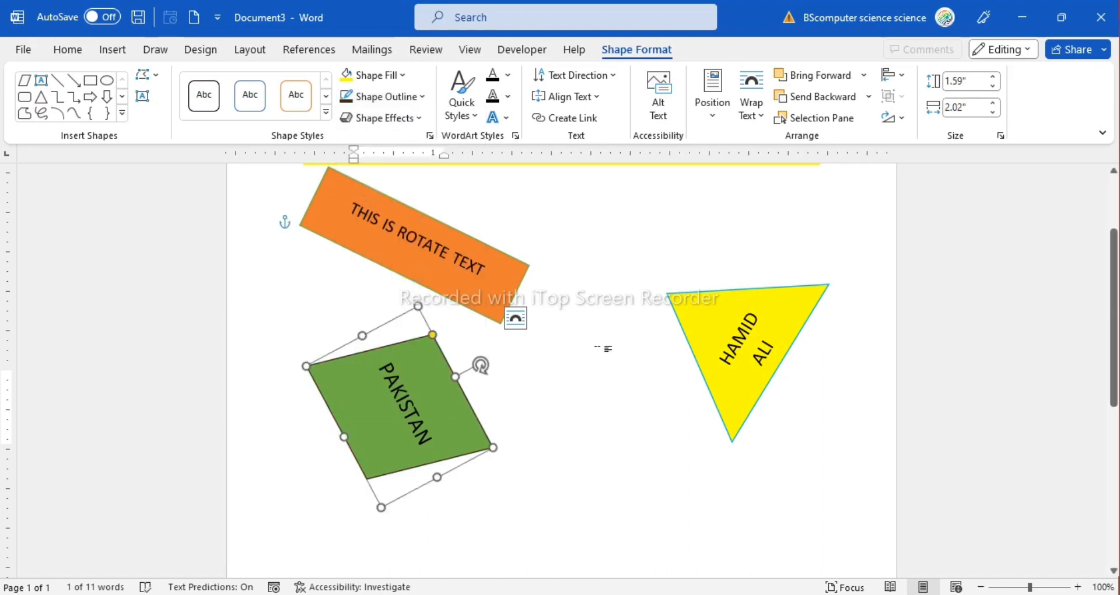
{"action": "left_click", "coordinate": [606, 349]}
{"action": "scroll", "coordinate": [455, 385], "scroll_direction": "up", "scroll_amount": 3}
{"action": "scroll", "coordinate": [455, 385], "scroll_direction": "down", "scroll_amount": 3}
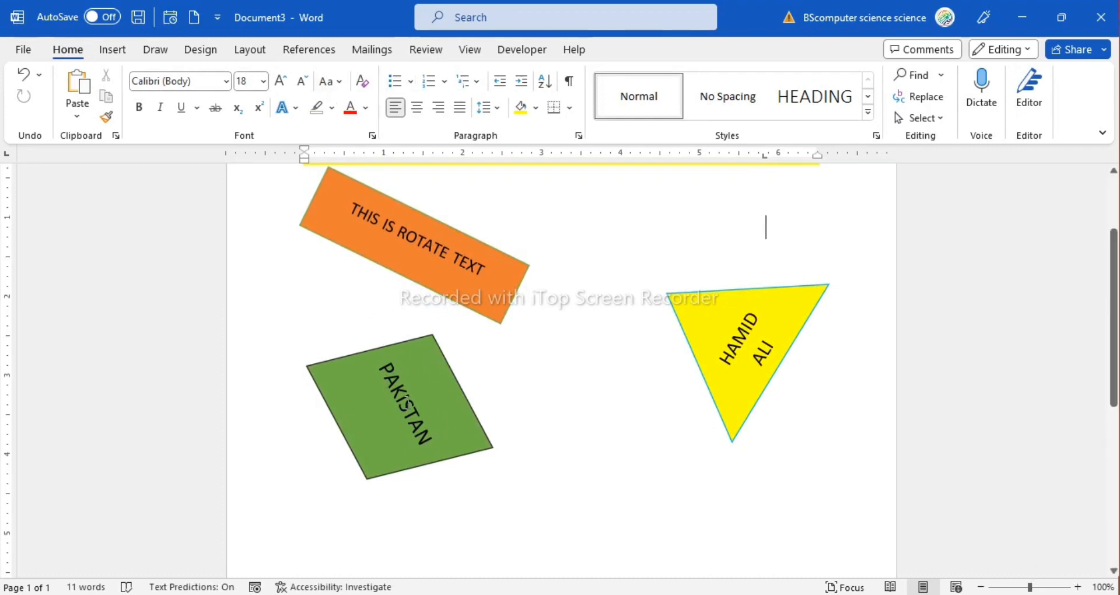
Set the outline of the green PAKISTAN parallelogram to the standard purple color
{"action": "left_click", "coordinate": [407, 408]}
{"action": "left_click", "coordinate": [647, 49]}
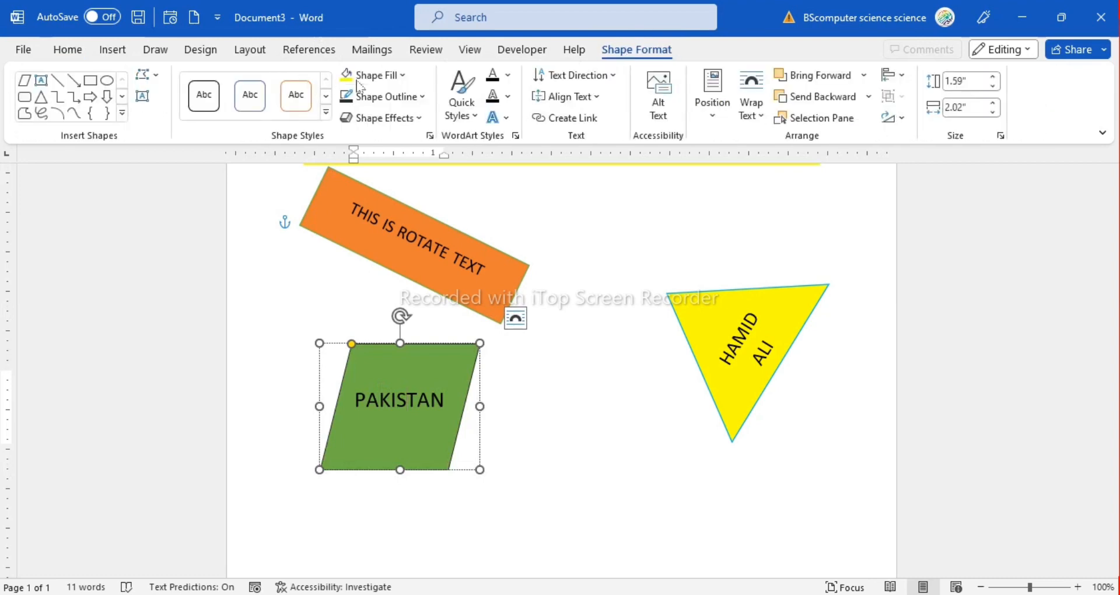
{"action": "left_click", "coordinate": [399, 104]}
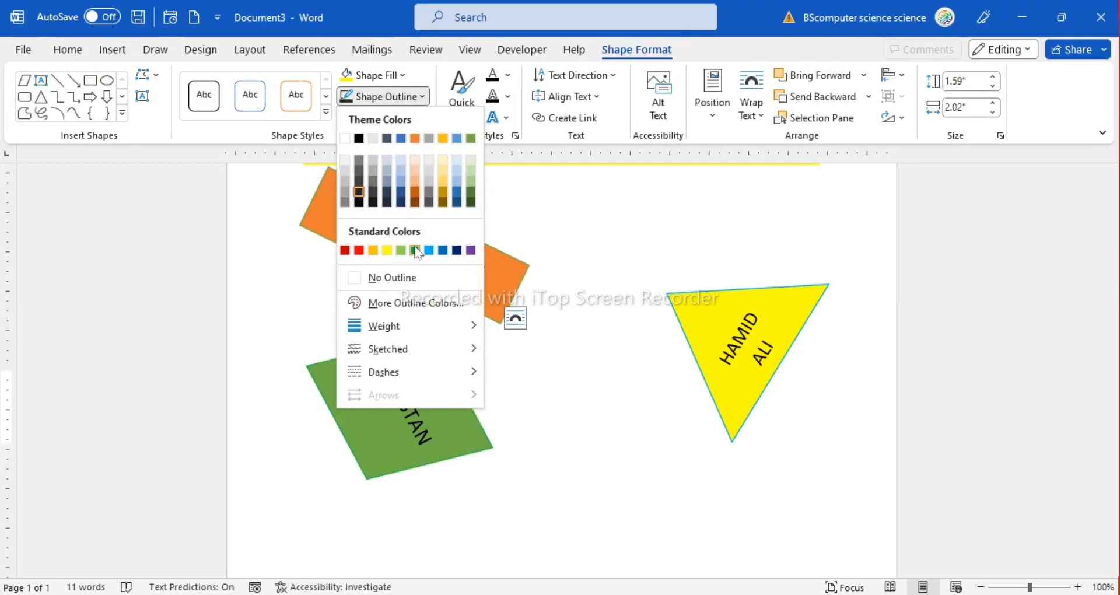
{"action": "left_click", "coordinate": [471, 250]}
{"action": "key", "text": "Tab"}
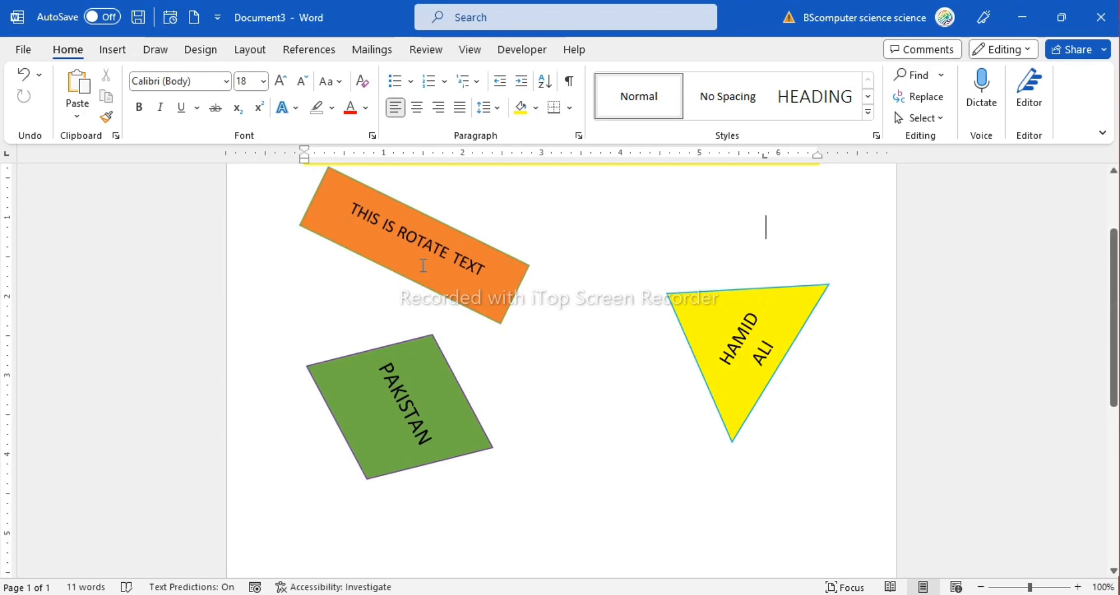
Set the font of the text in the orange rectangle to Amasis MT Pro Black
{"action": "triple_click", "coordinate": [497, 270]}
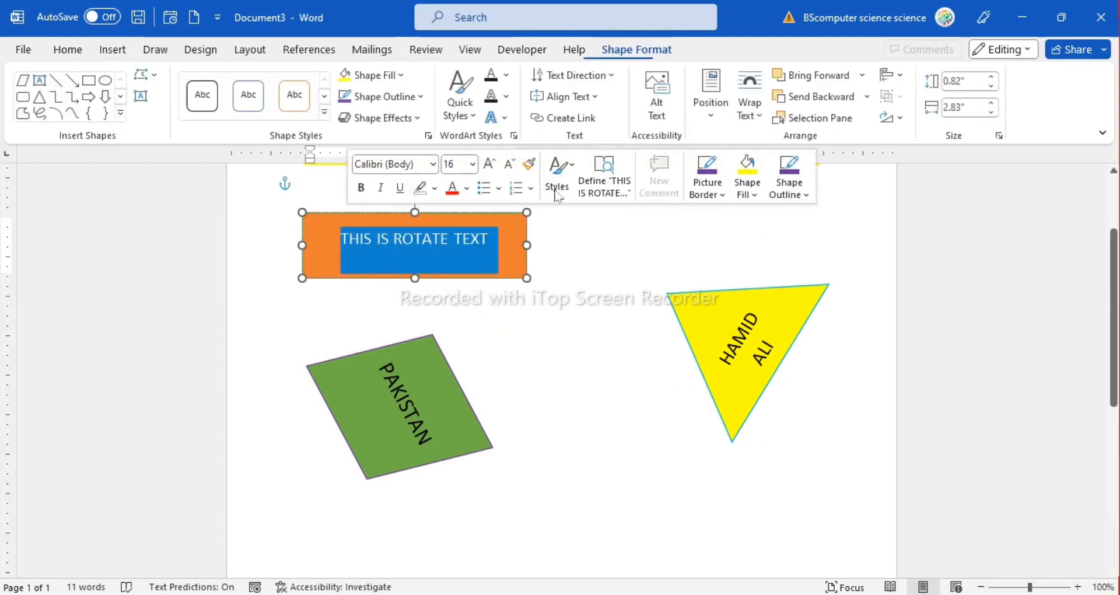
{"action": "left_click", "coordinate": [67, 49]}
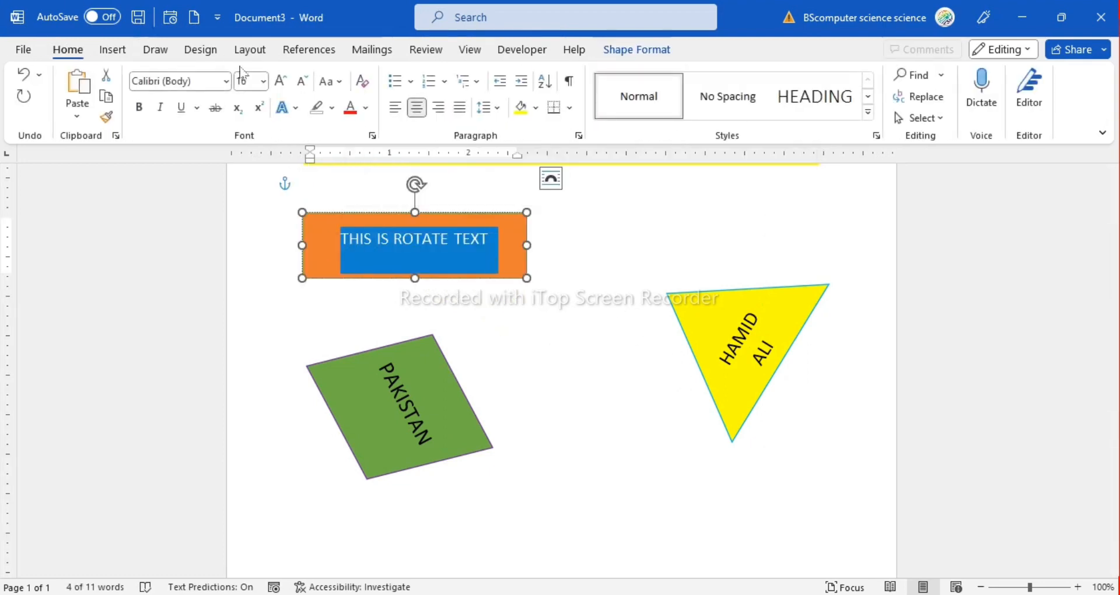
{"action": "left_click", "coordinate": [226, 82]}
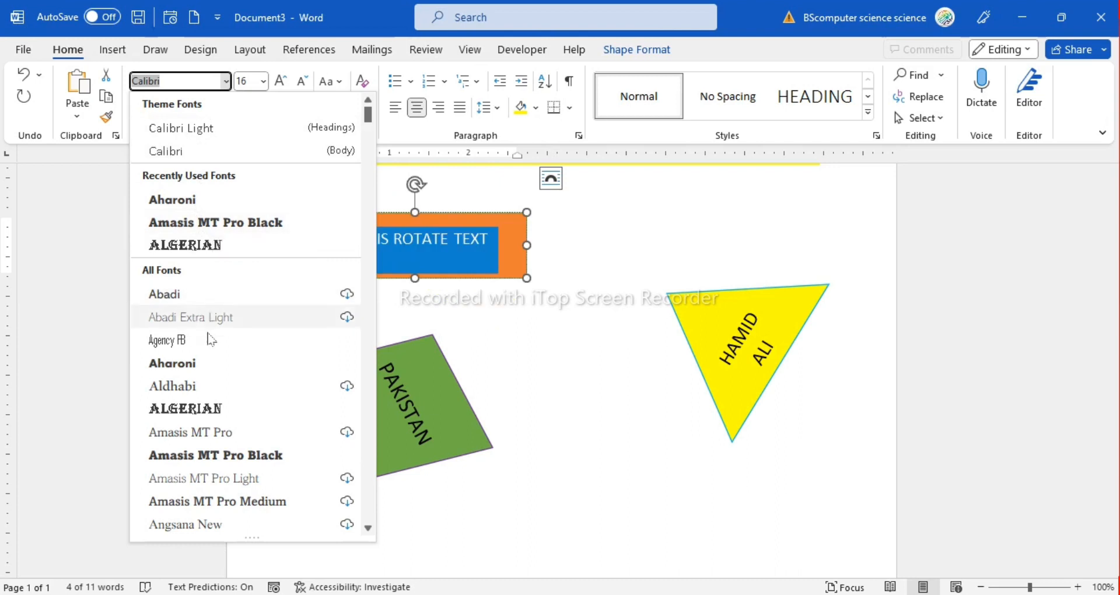
{"action": "left_click", "coordinate": [228, 222]}
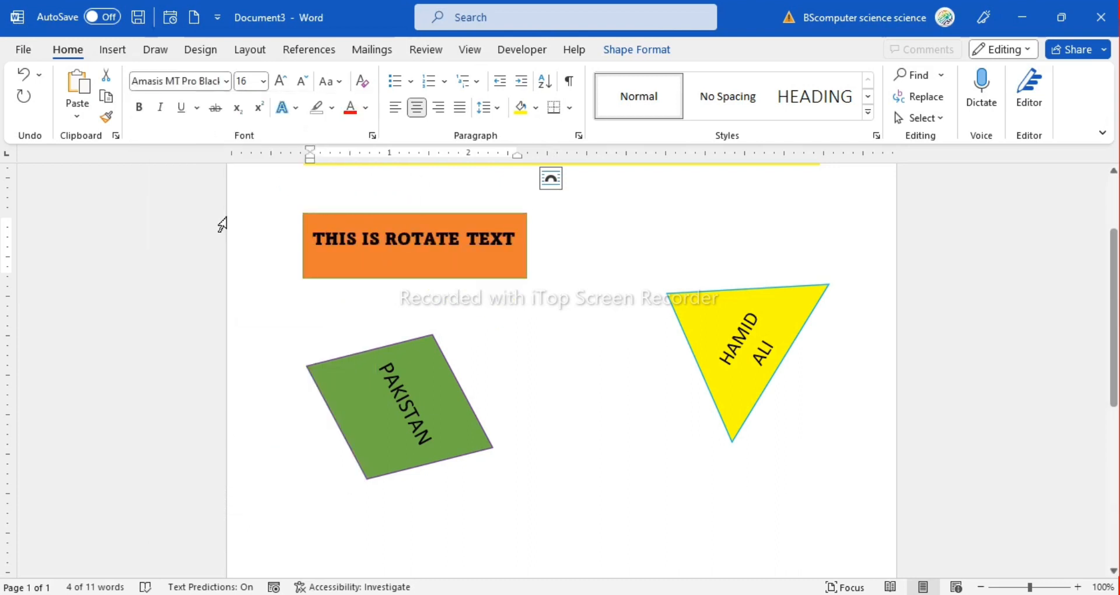
{"action": "left_click", "coordinate": [528, 365]}
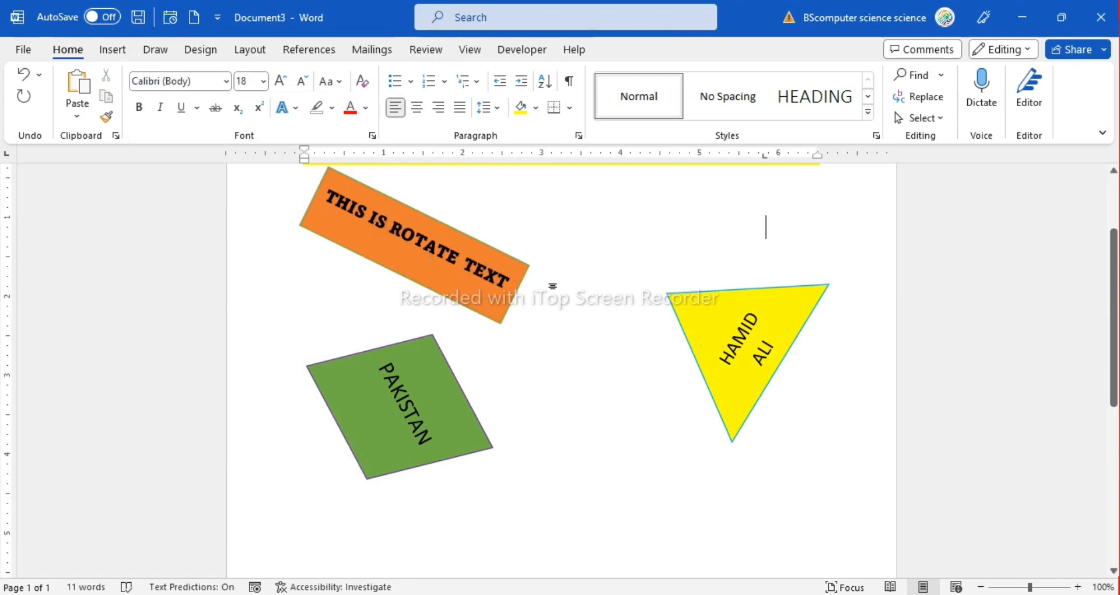
Set the font of the PAKISTAN text to Arial Black and widen the green parallelogram to fit the word on one line
{"action": "scroll", "coordinate": [553, 280], "scroll_direction": "up", "scroll_amount": 3}
{"action": "triple_click", "coordinate": [398, 502]}
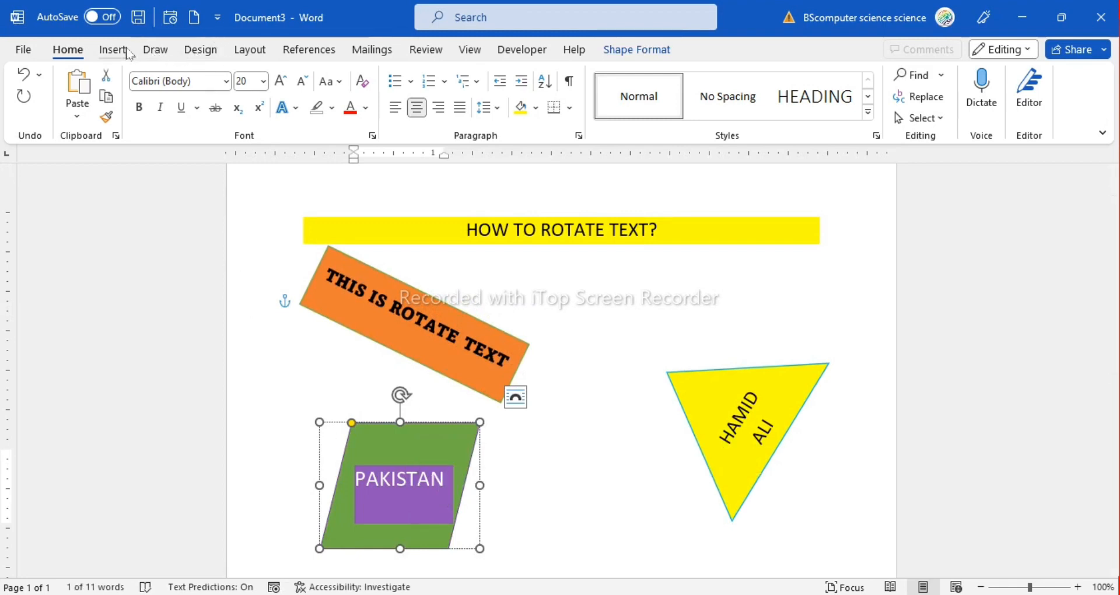
{"action": "left_click", "coordinate": [227, 81]}
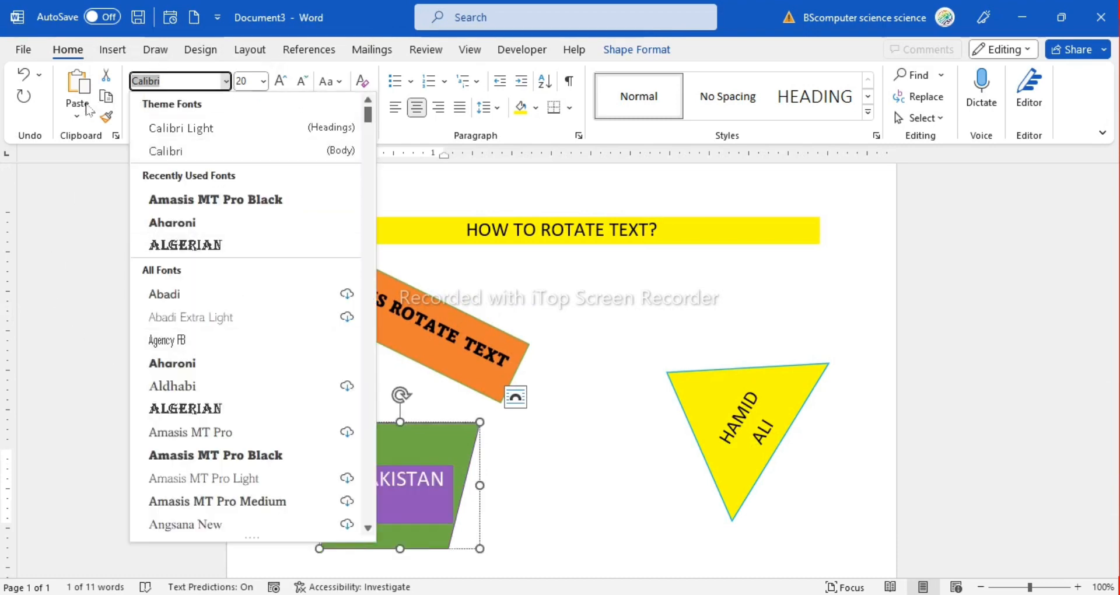
{"action": "scroll", "coordinate": [225, 452], "scroll_direction": "down", "scroll_amount": 4}
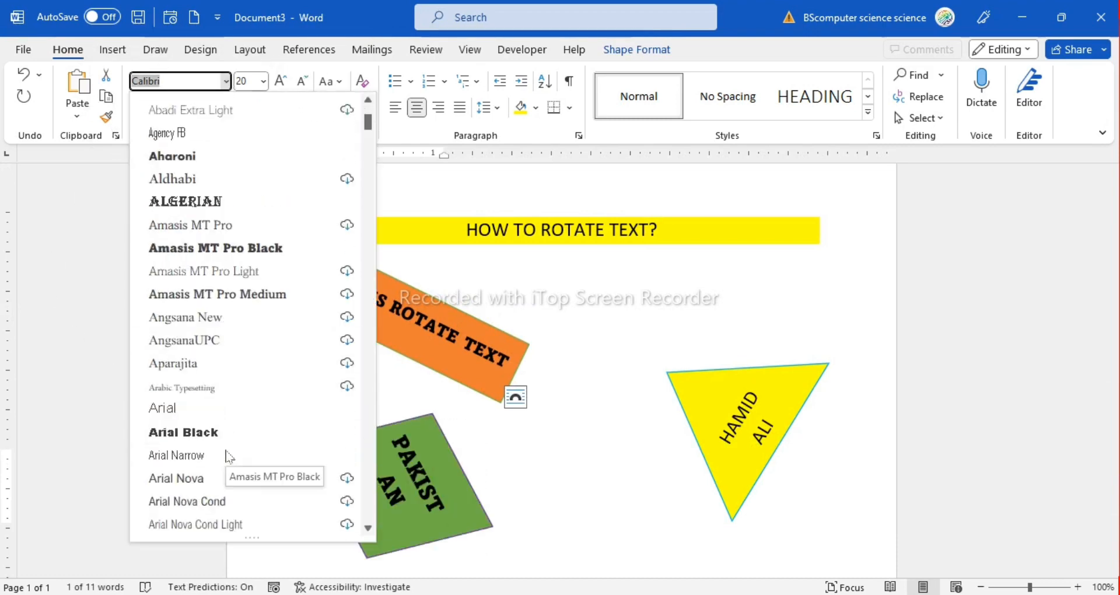
{"action": "left_click", "coordinate": [190, 362]}
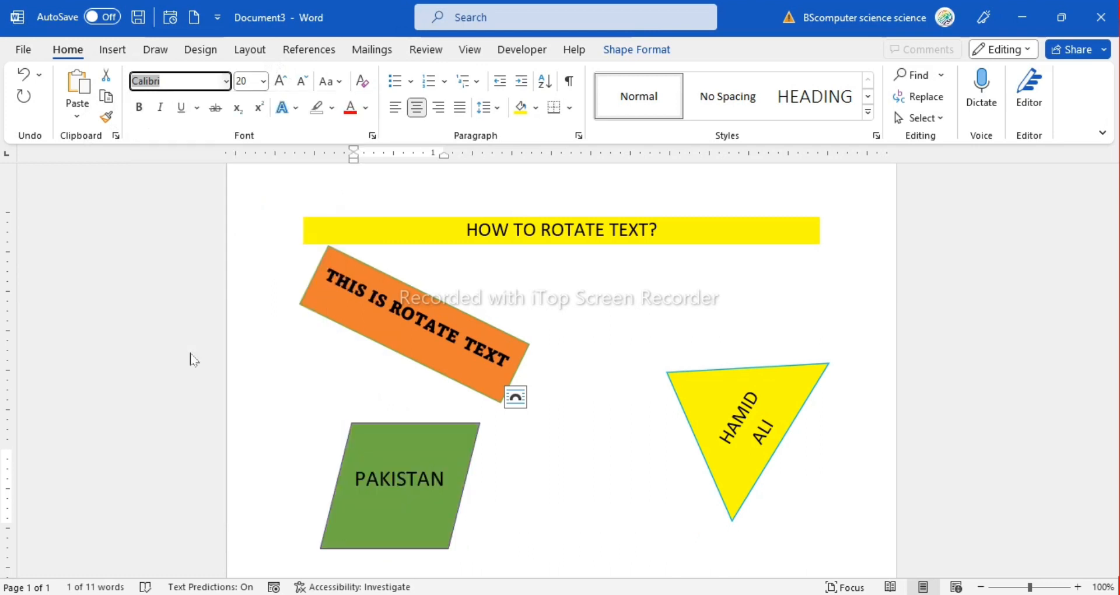
{"action": "left_click_drag", "start_coordinate": [480, 485], "coordinate": [572, 554]}
{"action": "left_click", "coordinate": [572, 566]}
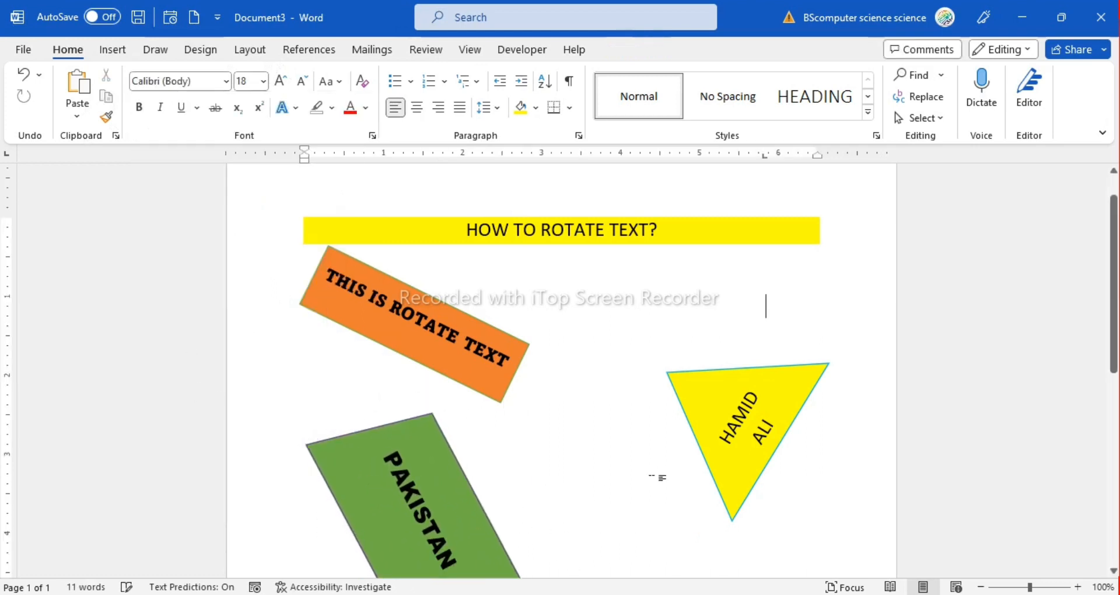
Set the font of both lines of text in the yellow triangle to Arial Black
{"action": "scroll", "coordinate": [659, 477], "scroll_direction": "down", "scroll_amount": 1}
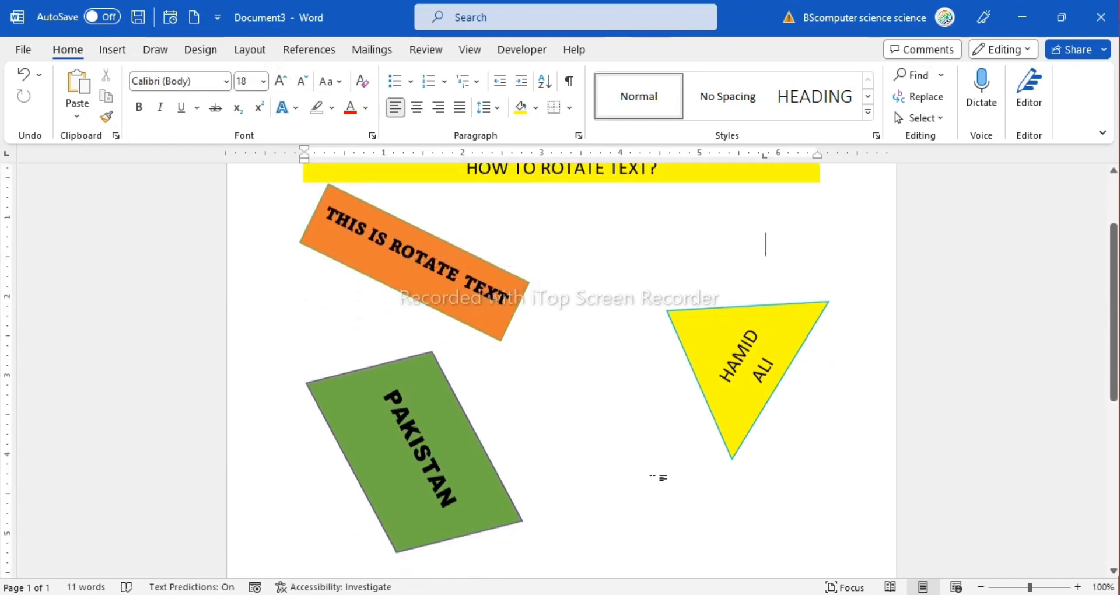
{"action": "double_click", "coordinate": [747, 364]}
{"action": "left_click_drag", "start_coordinate": [758, 374], "coordinate": [691, 346]}
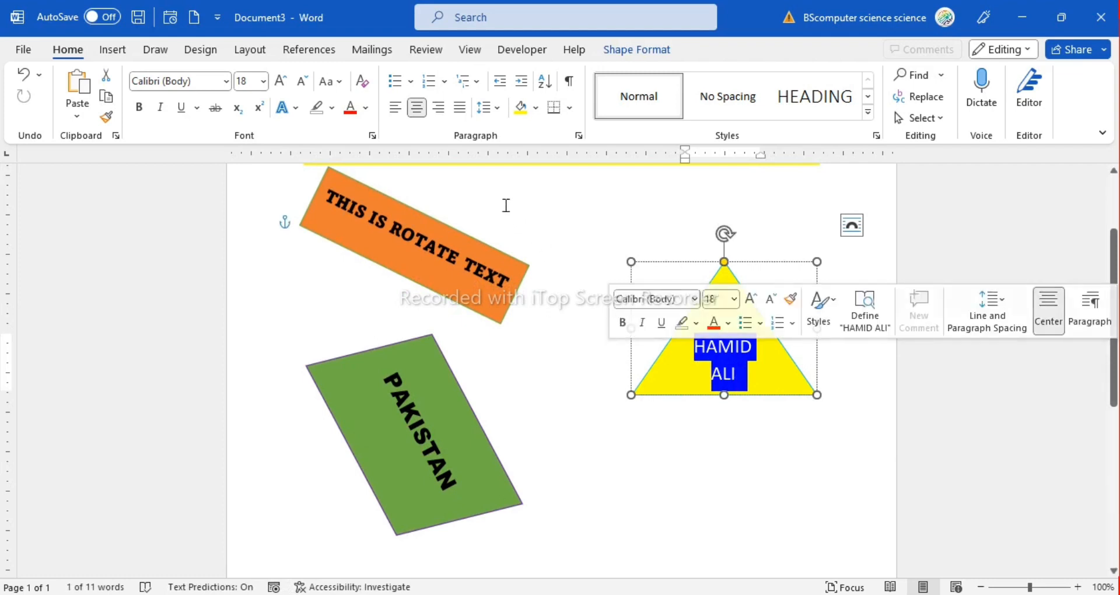
{"action": "left_click", "coordinate": [226, 81]}
{"action": "scroll", "coordinate": [201, 443], "scroll_direction": "down", "scroll_amount": 4}
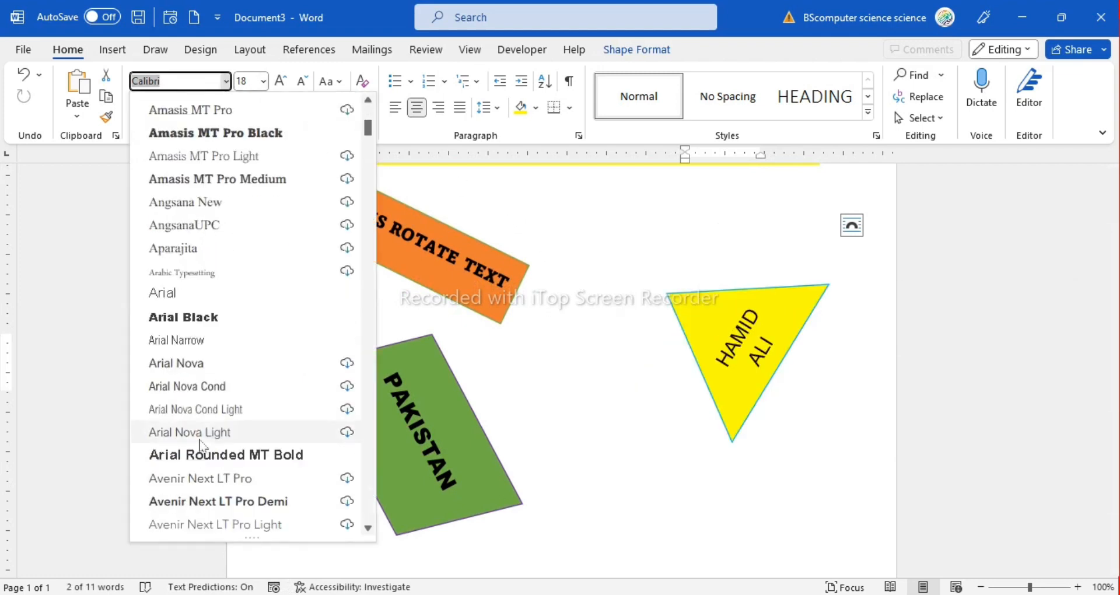
{"action": "scroll", "coordinate": [201, 443], "scroll_direction": "down", "scroll_amount": 2}
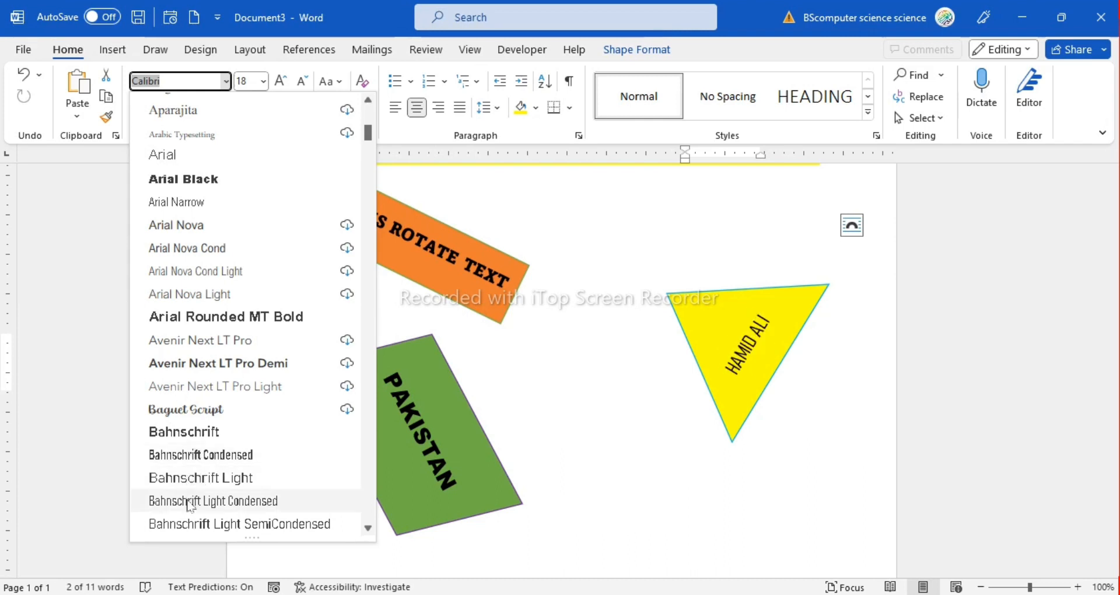
{"action": "left_click", "coordinate": [189, 179]}
{"action": "left_click", "coordinate": [731, 493]}
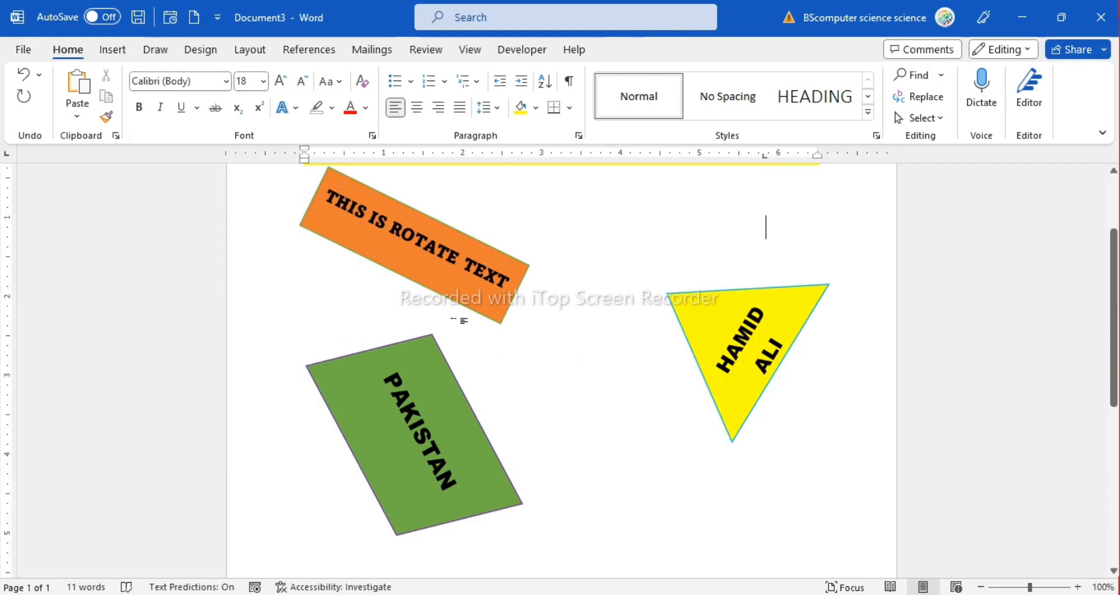
{"action": "left_click_drag", "start_coordinate": [325, 197], "coordinate": [513, 260]}
{"action": "left_click", "coordinate": [568, 395]}
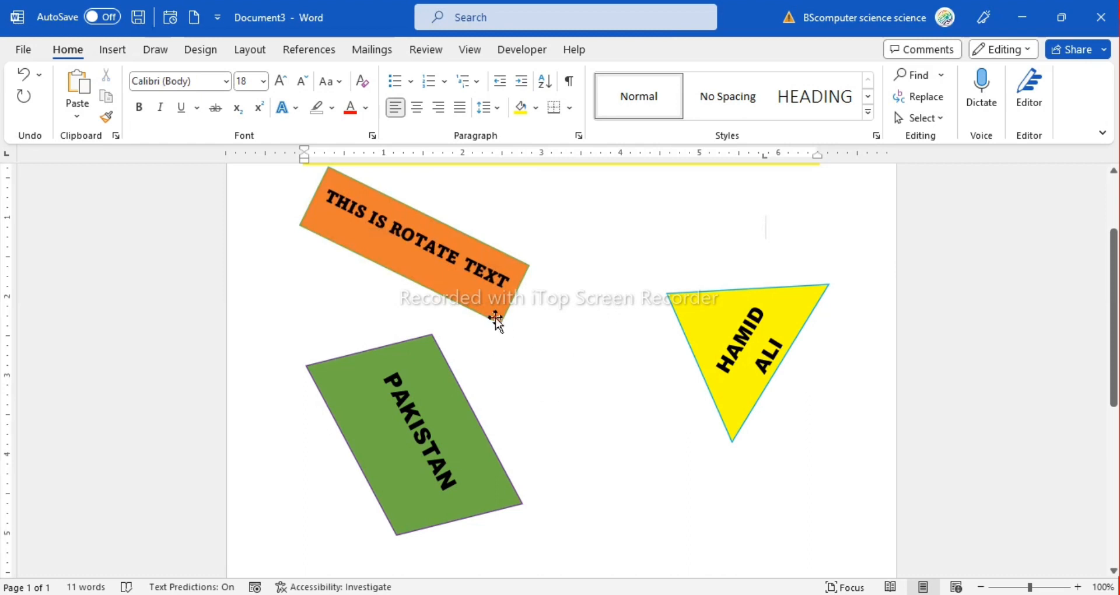